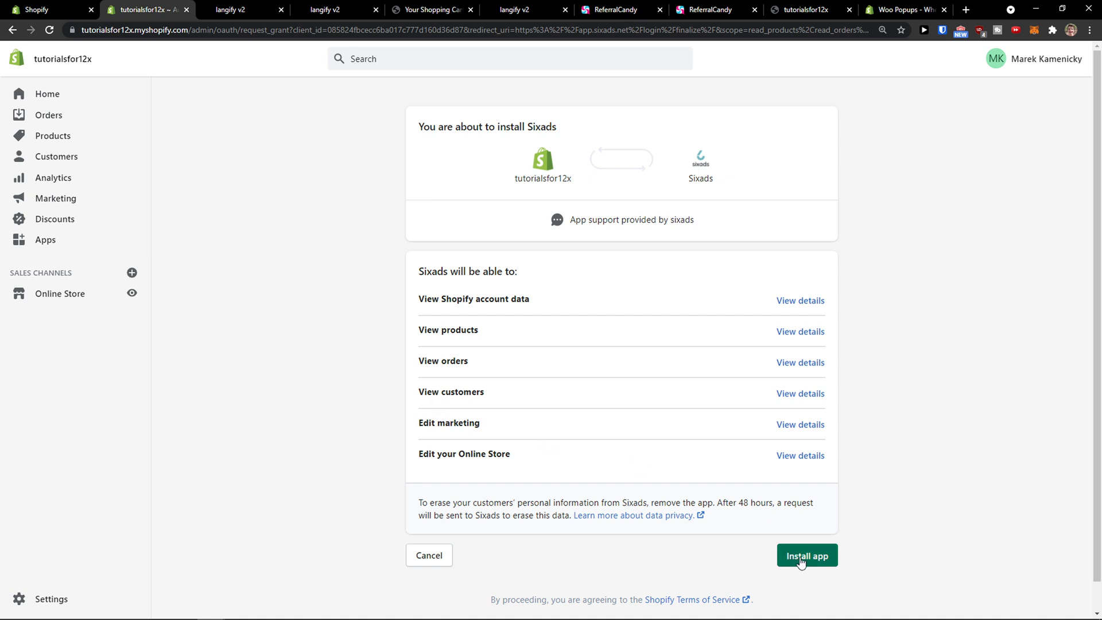
- Install the Sixads app on the store, start its setup, and dismiss the video ads message
{"action": "left_click", "coordinate": [802, 561]}
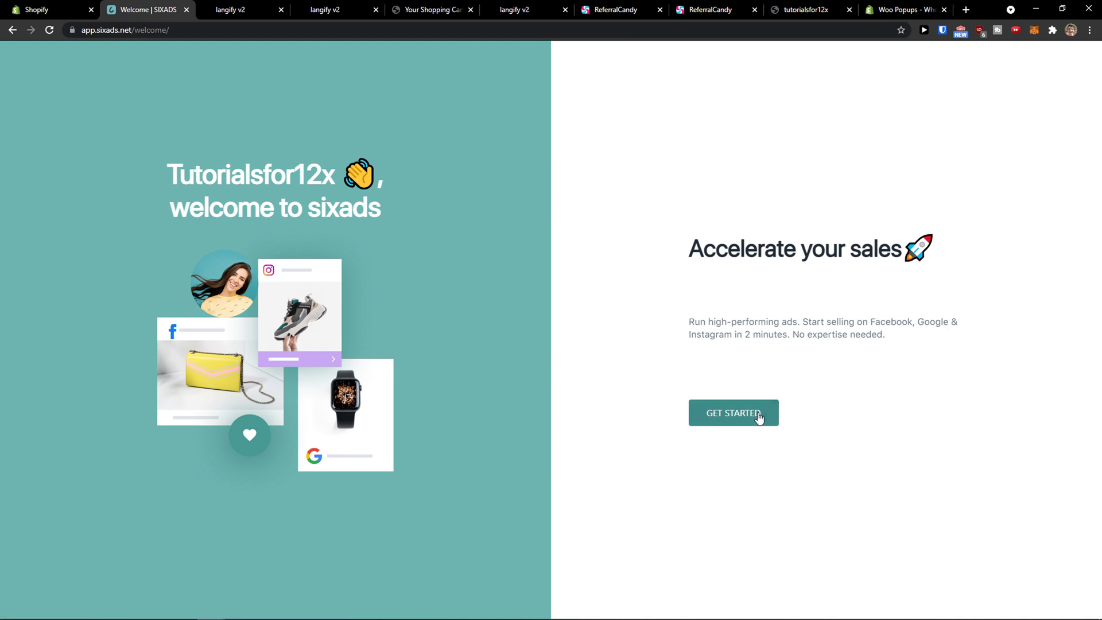
{"action": "left_click", "coordinate": [715, 417]}
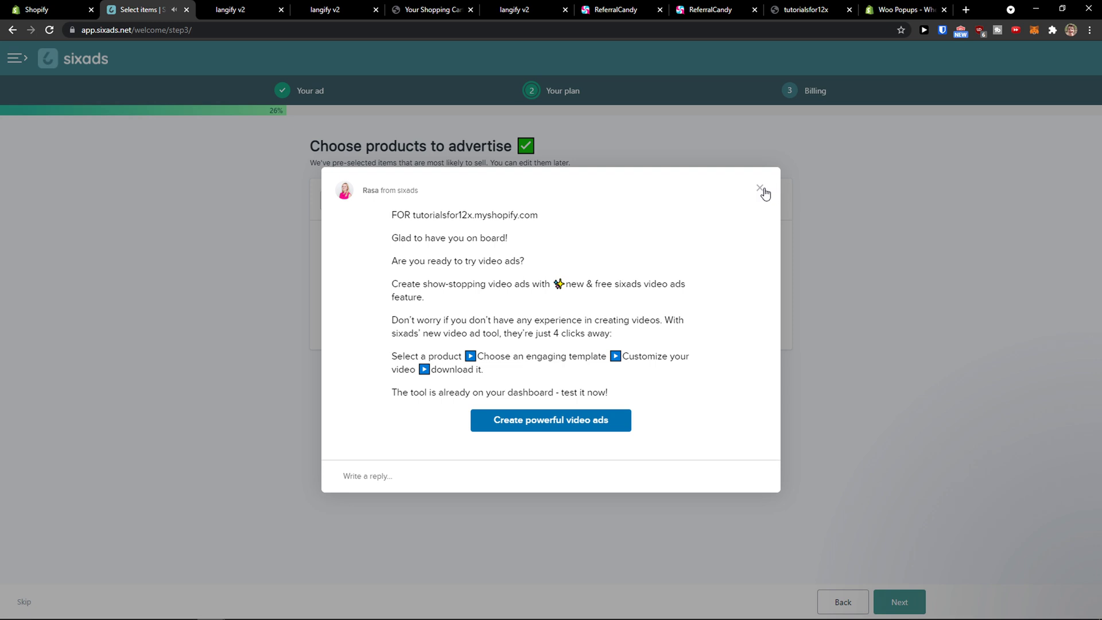
{"action": "left_click", "coordinate": [761, 190]}
{"action": "left_click", "coordinate": [488, 291]}
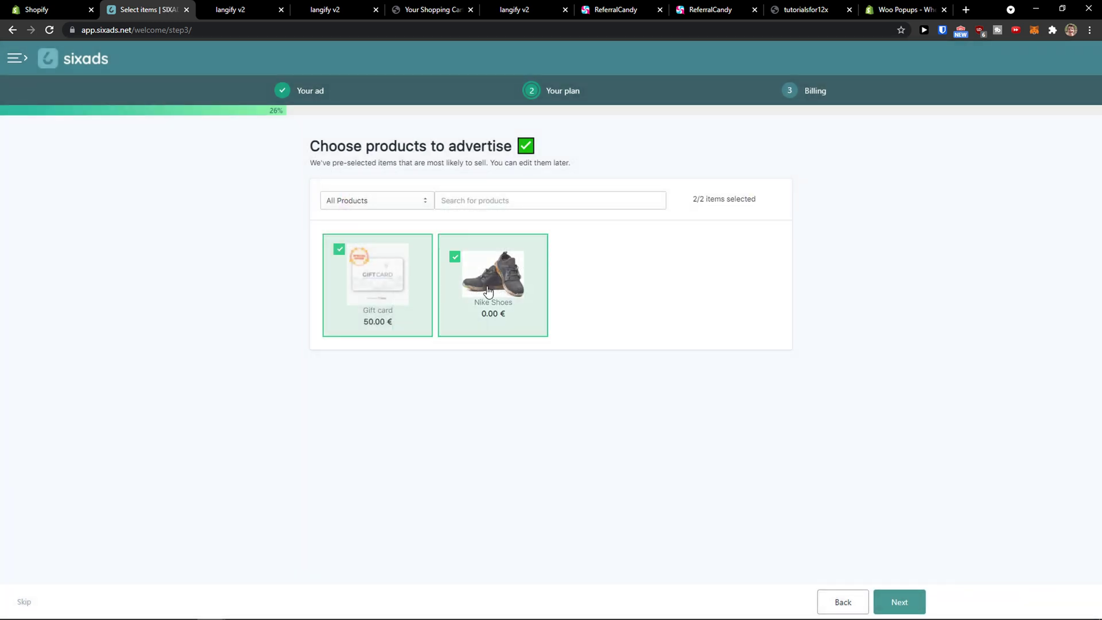
{"action": "left_click", "coordinate": [410, 287]}
{"action": "left_click", "coordinate": [484, 291]}
{"action": "left_click", "coordinate": [402, 290]}
{"action": "left_click", "coordinate": [484, 291]}
{"action": "left_click", "coordinate": [418, 290]}
{"action": "left_click", "coordinate": [483, 292]}
{"action": "left_click", "coordinate": [411, 290]}
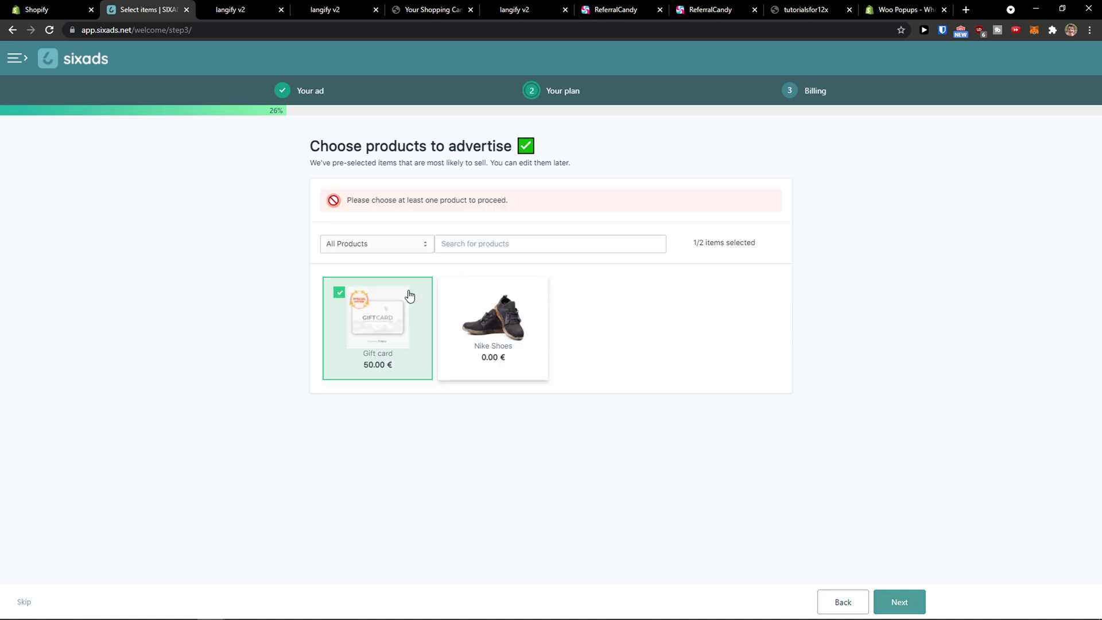
{"action": "left_click", "coordinate": [475, 308]}
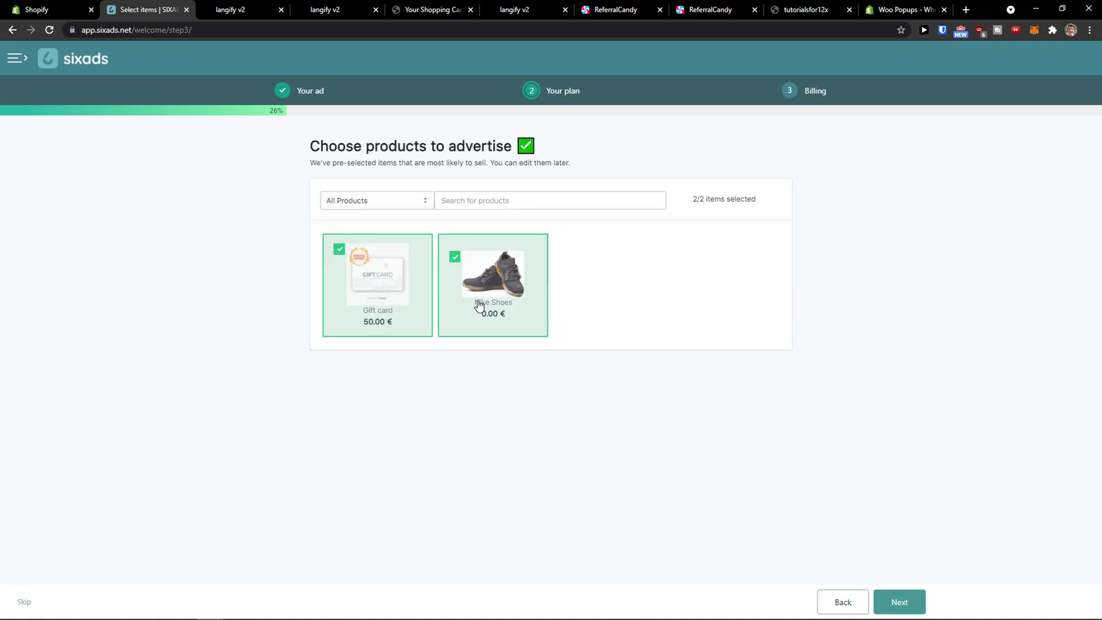
- Keep both Gift card and Nike Shoes chosen for advertising and continue to geo targeting
{"action": "left_click", "coordinate": [410, 205]}
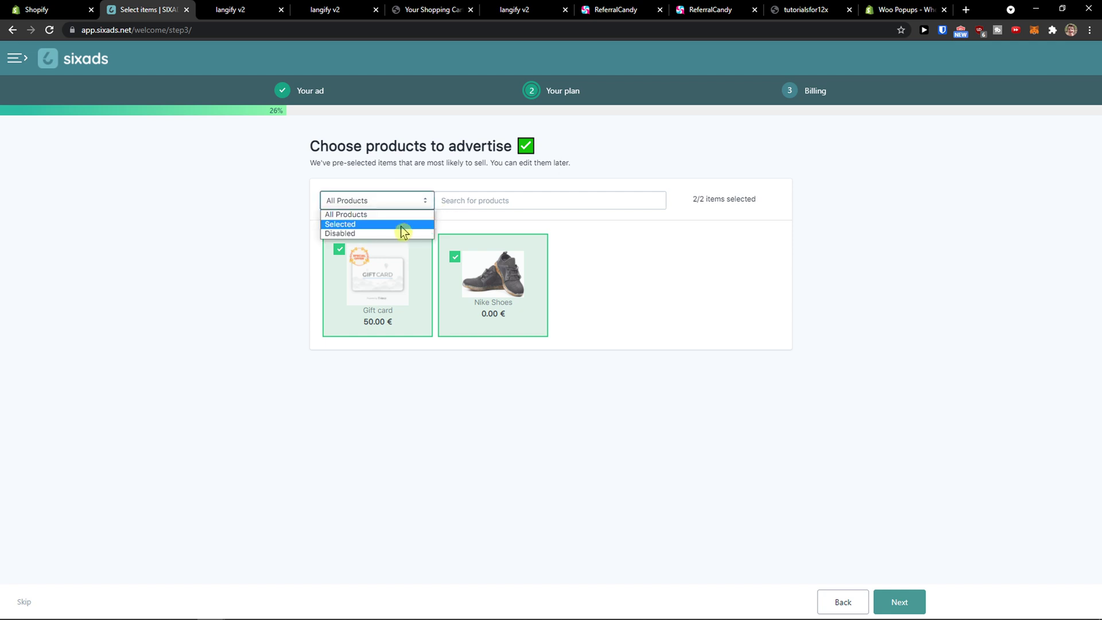
{"action": "left_click", "coordinate": [676, 279]}
{"action": "key", "text": "ctrl+plus"}
{"action": "key", "text": "ctrl+plus"}
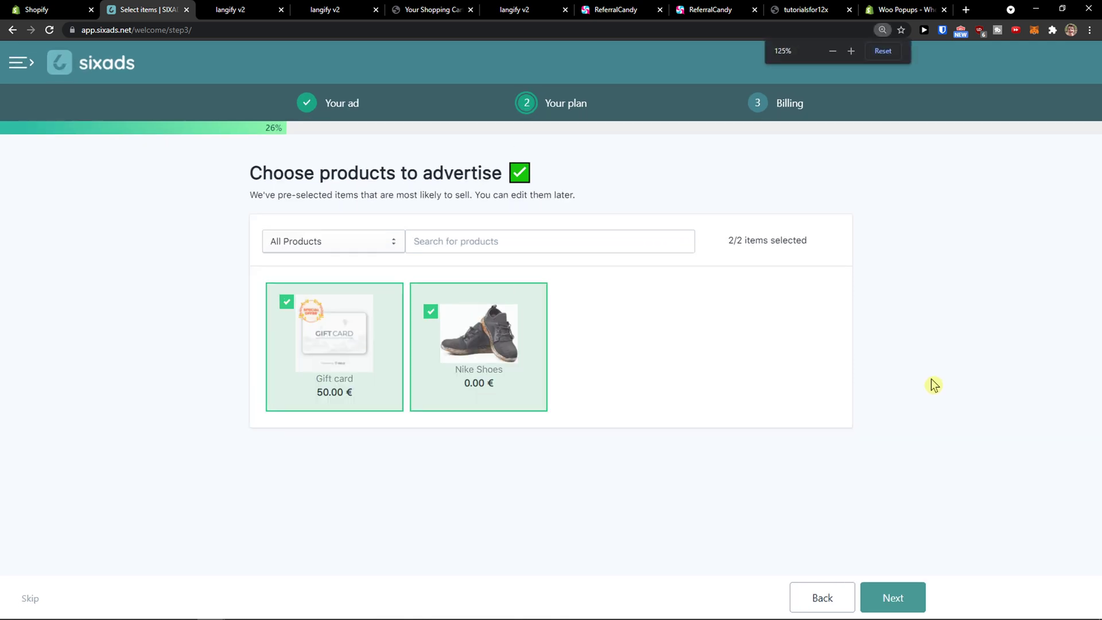
{"action": "left_click", "coordinate": [861, 596]}
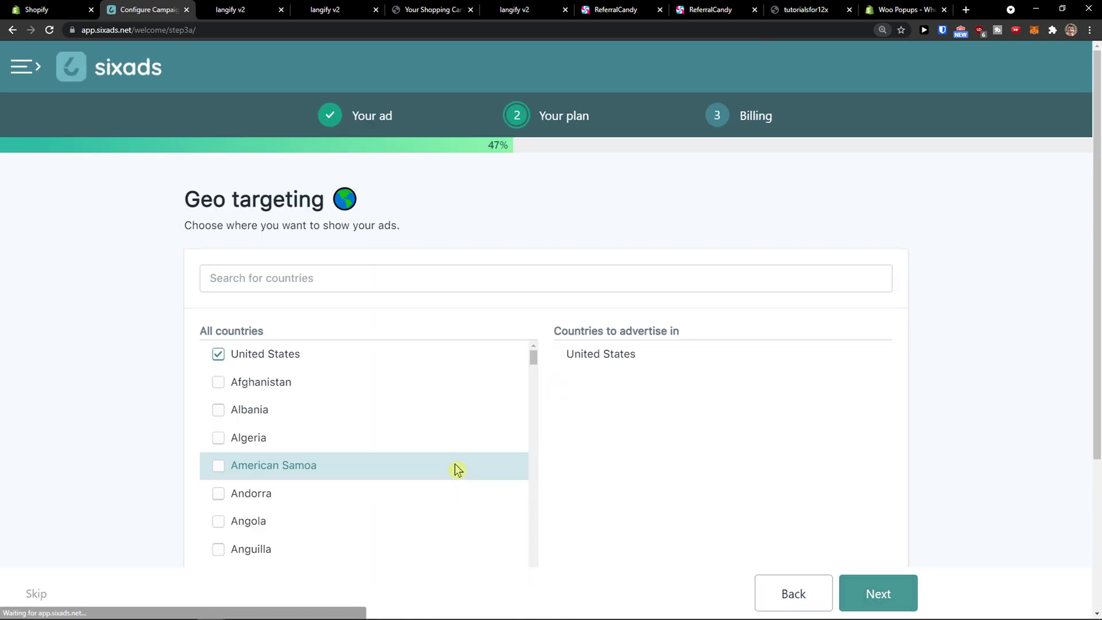
- Try removing United States from the countries to advertise in, and select it again
{"action": "scroll", "coordinate": [162, 282], "scroll_direction": "down", "scroll_amount": 1}
{"action": "scroll", "coordinate": [162, 282], "scroll_direction": "up", "scroll_amount": 1}
{"action": "scroll", "coordinate": [261, 363], "scroll_direction": "down", "scroll_amount": 1}
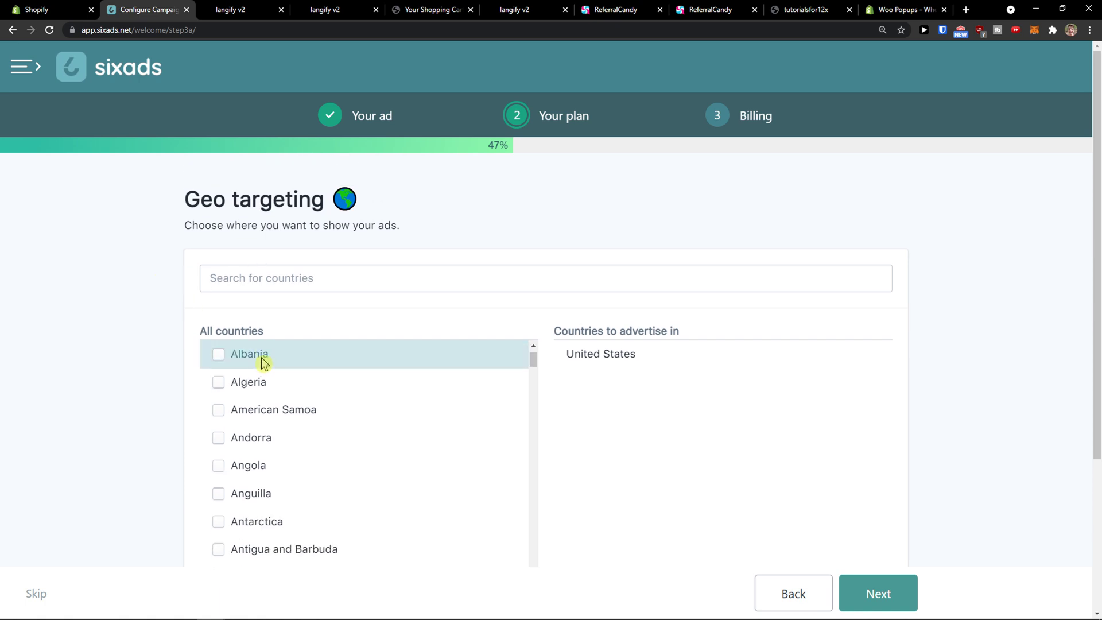
{"action": "scroll", "coordinate": [261, 362], "scroll_direction": "up", "scroll_amount": 1}
{"action": "scroll", "coordinate": [172, 381], "scroll_direction": "down", "scroll_amount": 2}
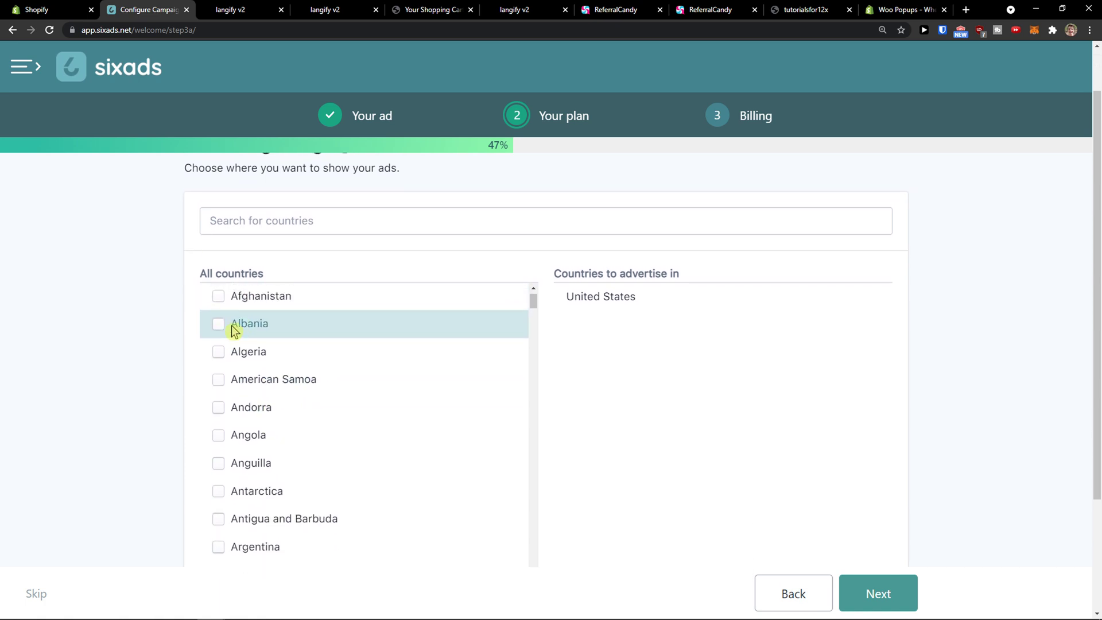
{"action": "scroll", "coordinate": [222, 304], "scroll_direction": "up", "scroll_amount": 1}
{"action": "left_click", "coordinate": [219, 297]}
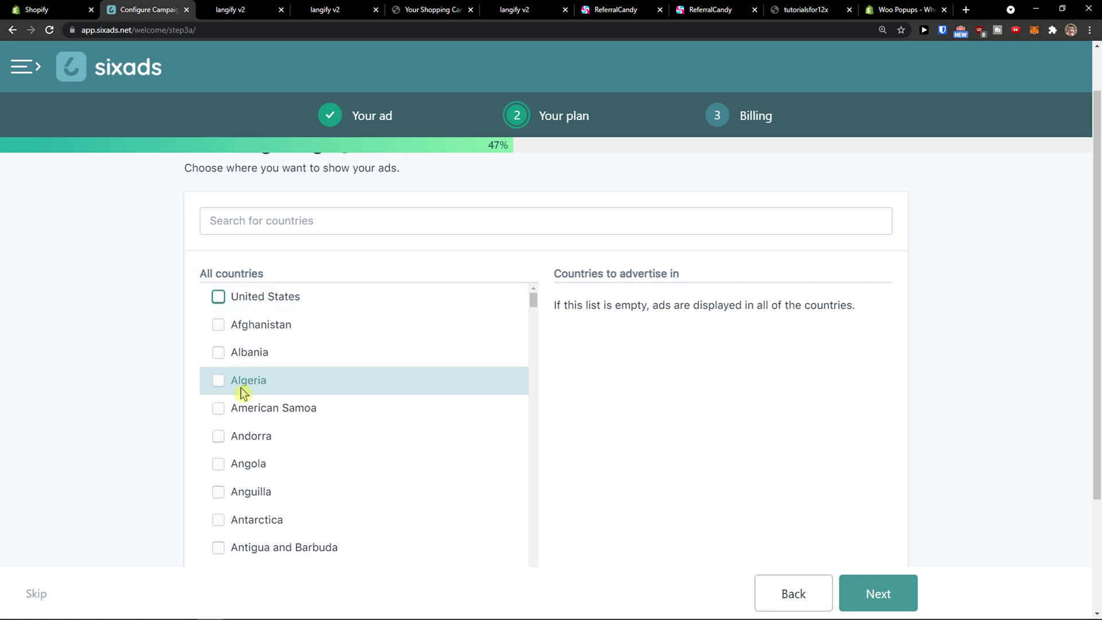
{"action": "left_click_drag", "start_coordinate": [552, 305], "coordinate": [882, 335]}
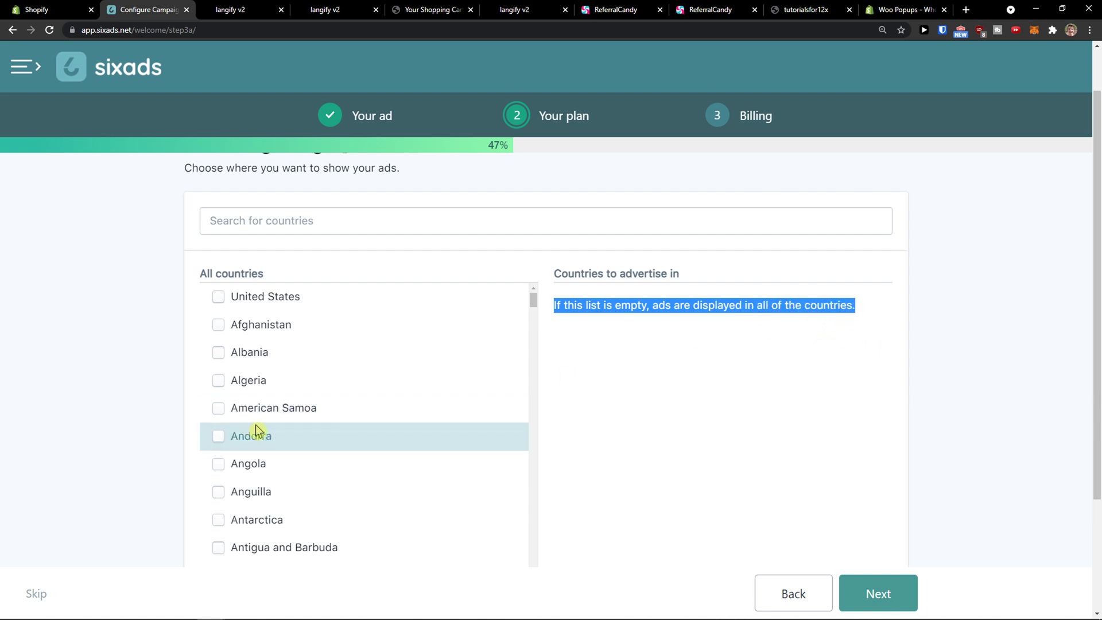
{"action": "scroll", "coordinate": [253, 427], "scroll_direction": "up", "scroll_amount": 1}
{"action": "left_click", "coordinate": [219, 354]}
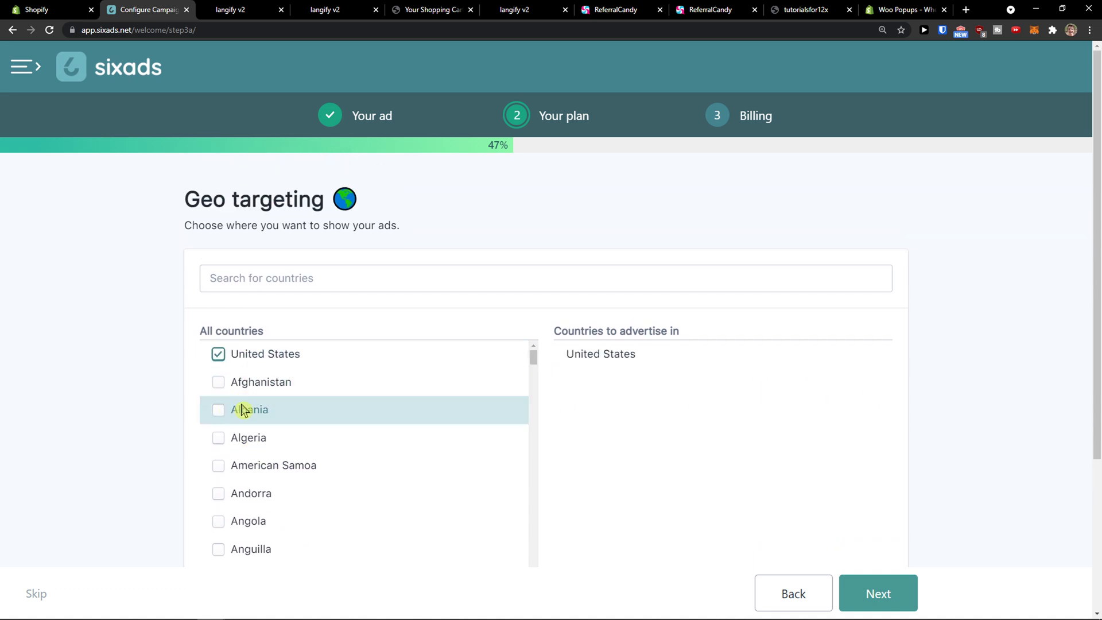
- Find Slovakia by searching for "Slo", add it to the countries to advertise in, and continue to the ad creatives
{"action": "scroll", "coordinate": [622, 445], "scroll_direction": "down", "scroll_amount": 2}
{"action": "scroll", "coordinate": [330, 255], "scroll_direction": "up", "scroll_amount": 1}
{"action": "scroll", "coordinate": [331, 254], "scroll_direction": "up", "scroll_amount": 1}
{"action": "left_click", "coordinate": [278, 273]}
{"action": "type", "text": "Slo"}
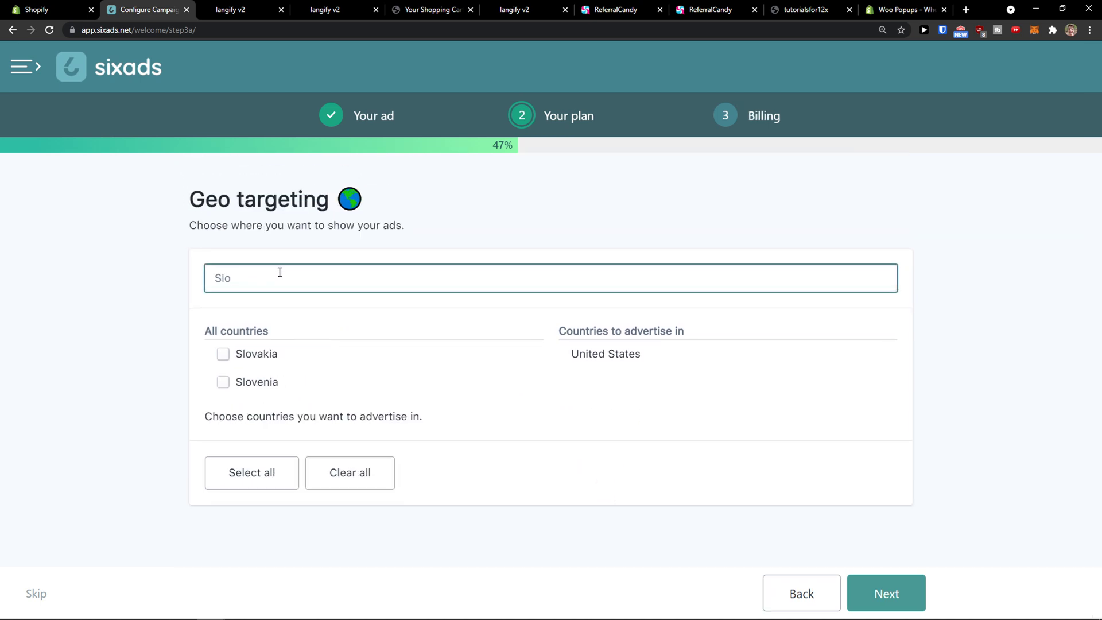
{"action": "left_click", "coordinate": [224, 356]}
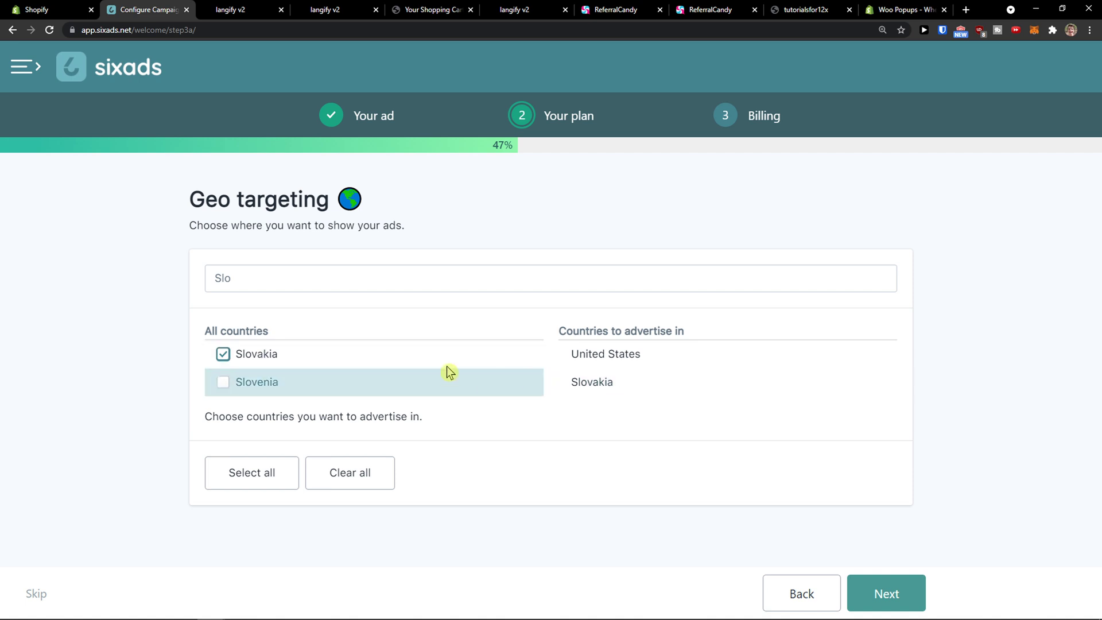
{"action": "left_click", "coordinate": [874, 584]}
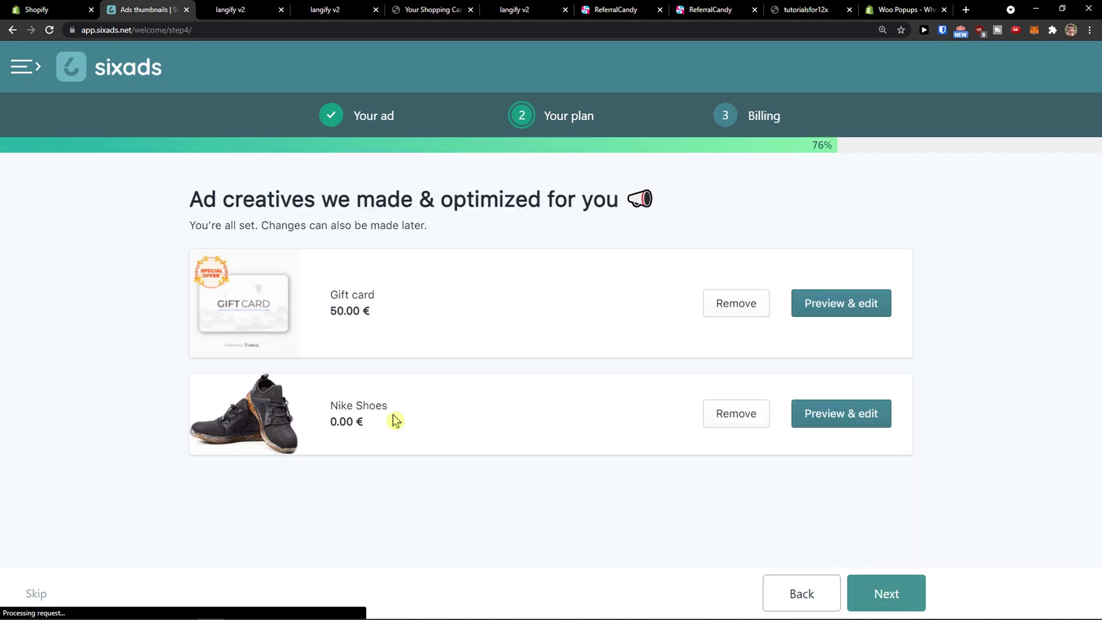
- Open the Gift card ad creative for previewing and editing
{"action": "left_click_drag", "start_coordinate": [219, 203], "coordinate": [423, 225]}
{"action": "left_click", "coordinate": [423, 224]}
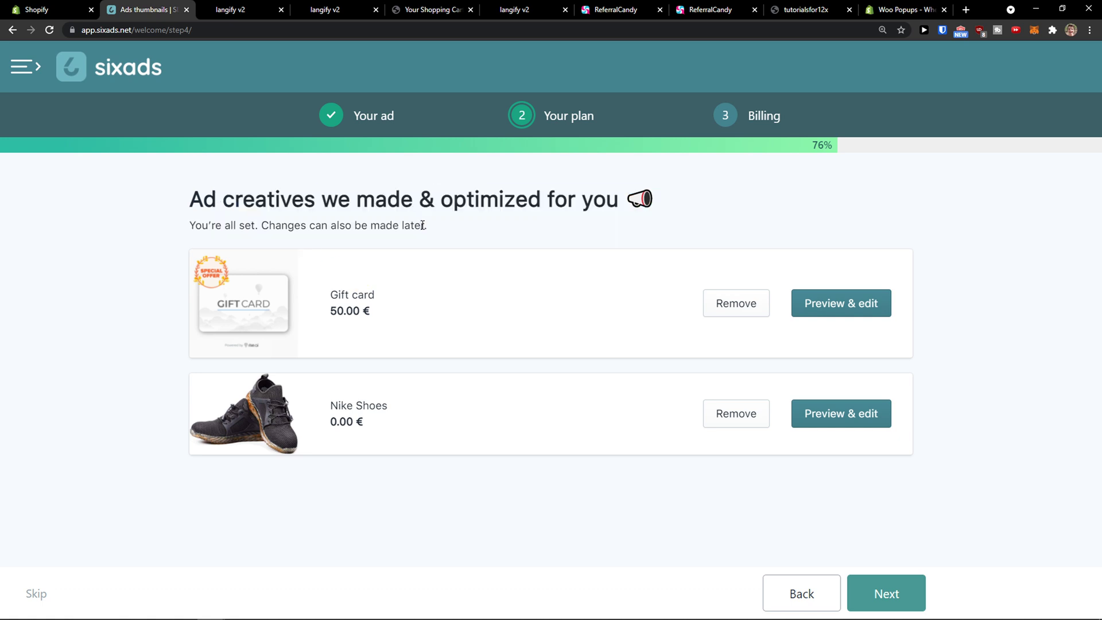
{"action": "left_click", "coordinate": [821, 314]}
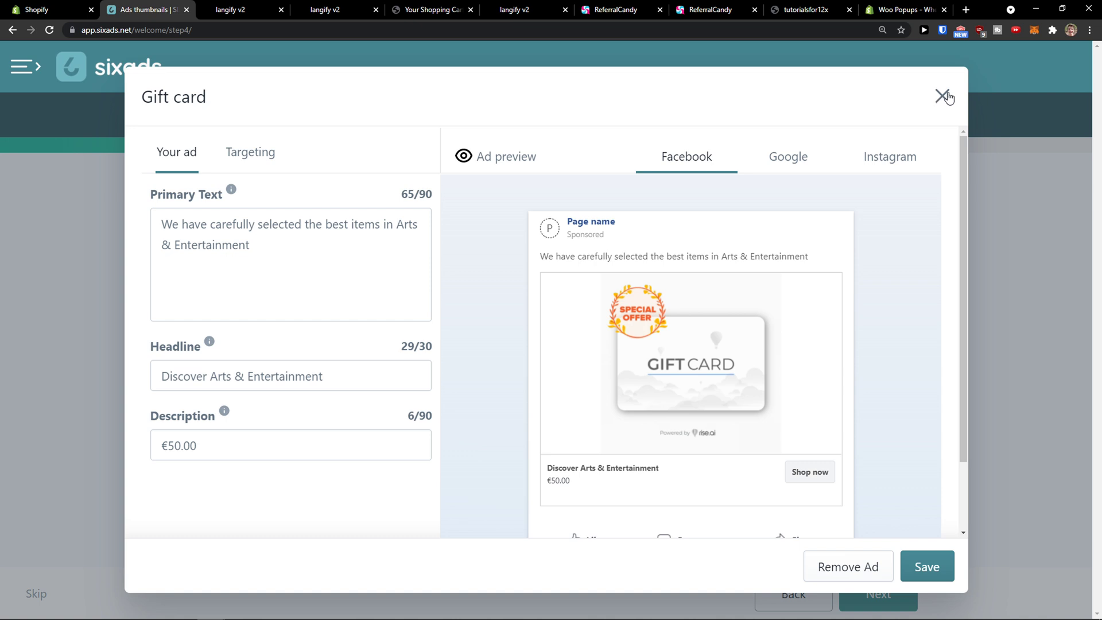
- Replace the Gift card ad's primary text with "Get a Gift Card and buy the products on our store much cheaper!"
{"action": "left_click_drag", "start_coordinate": [254, 252], "coordinate": [152, 224]}
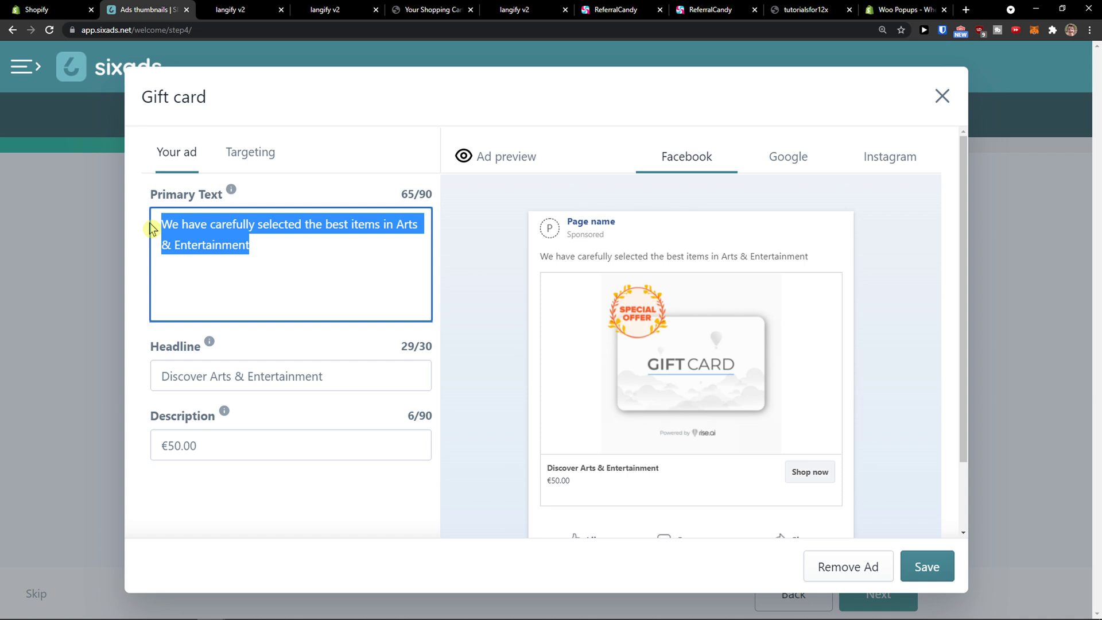
{"action": "left_click", "coordinate": [310, 270]}
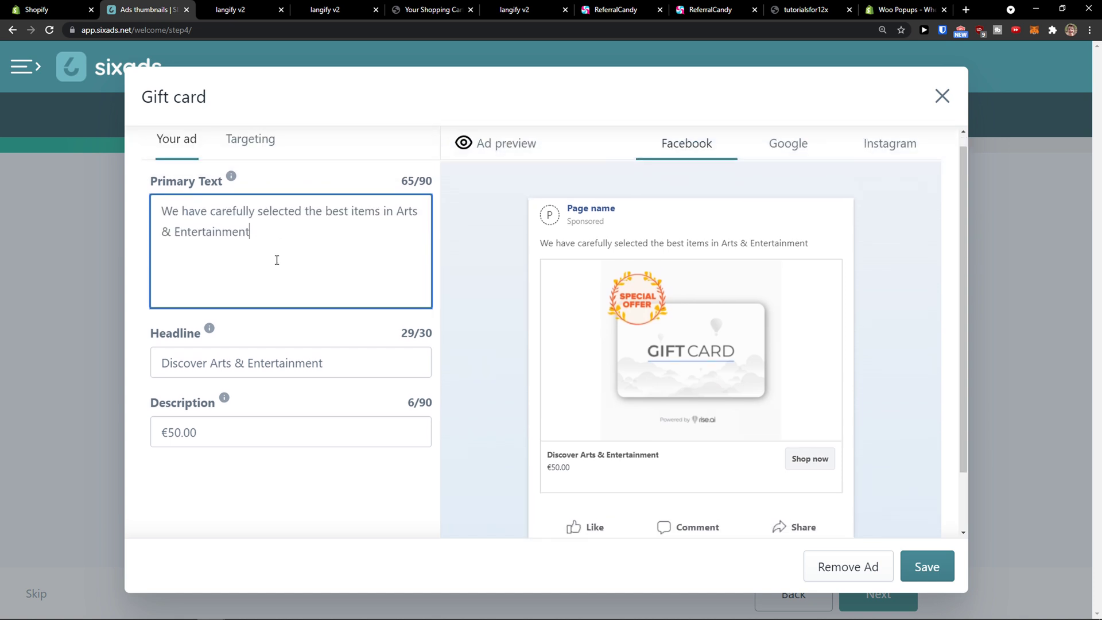
{"action": "left_click_drag", "start_coordinate": [269, 261], "coordinate": [162, 219]}
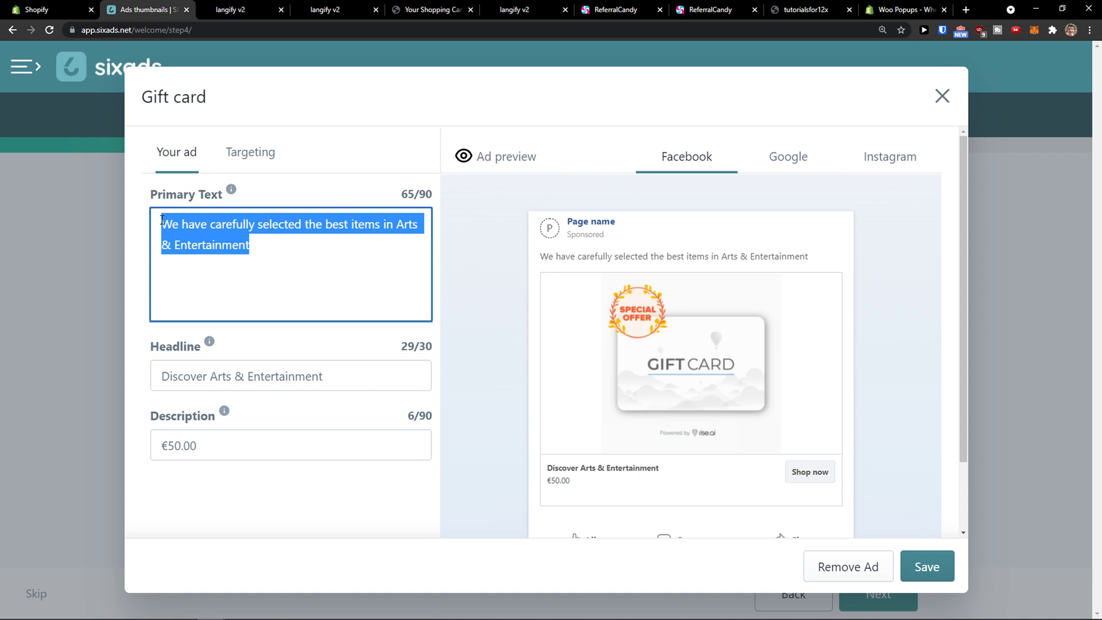
{"action": "left_click", "coordinate": [297, 262]}
{"action": "left_click_drag", "start_coordinate": [256, 254], "coordinate": [153, 226]}
{"action": "left_click", "coordinate": [280, 256]}
{"action": "left_click_drag", "start_coordinate": [289, 257], "coordinate": [115, 216]}
{"action": "type", "text": "Get a Gift Card and buy the products on our store much cheaper!"}
{"action": "key", "text": "ctrl+a"}
{"action": "mouse_move", "coordinate": [232, 197]}
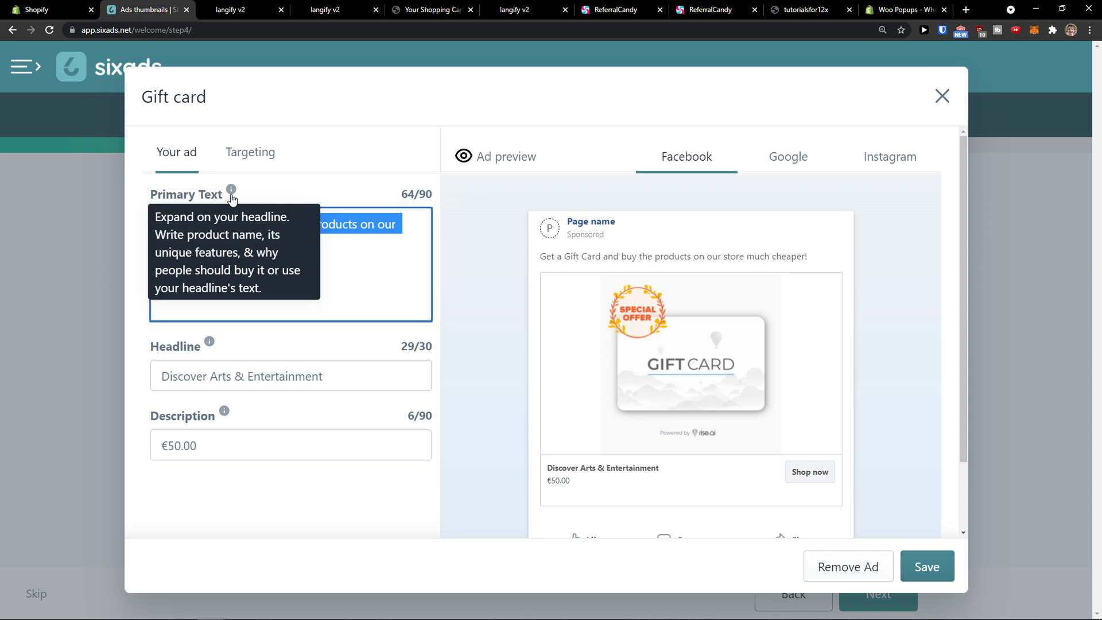
{"action": "left_click", "coordinate": [344, 256]}
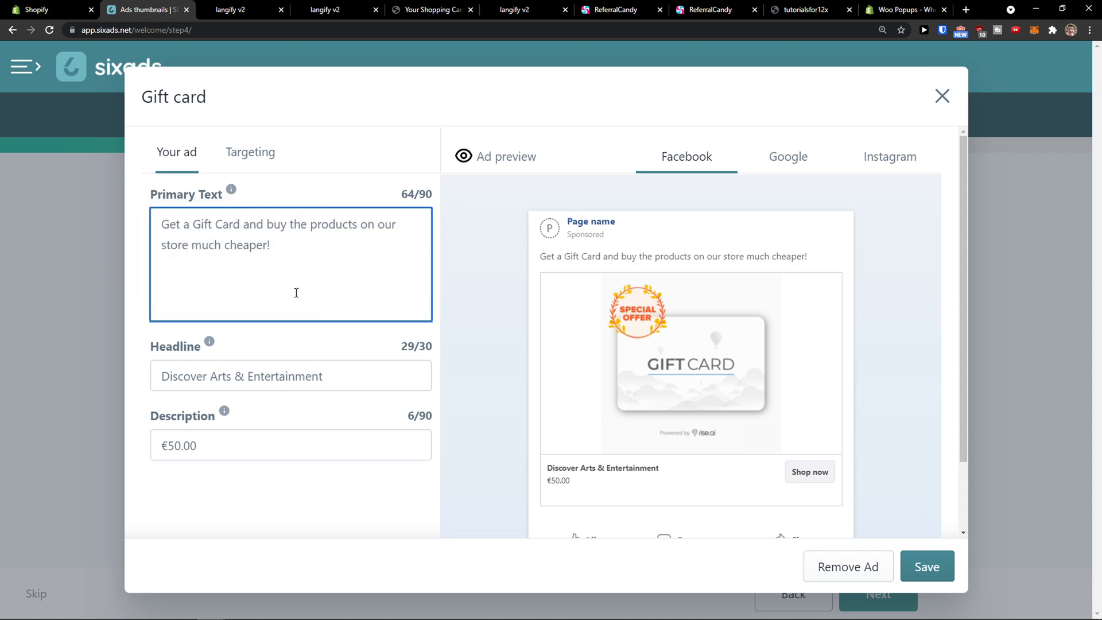
{"action": "scroll", "coordinate": [230, 304], "scroll_direction": "down", "scroll_amount": 1}
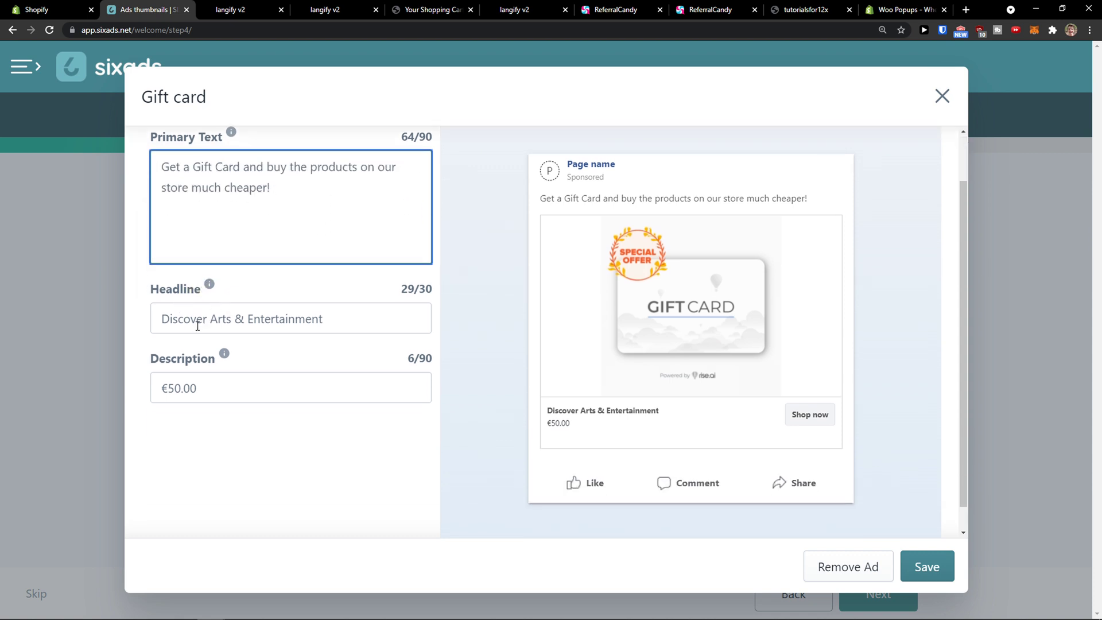
{"action": "triple_click", "coordinate": [195, 320]}
{"action": "triple_click", "coordinate": [192, 379]}
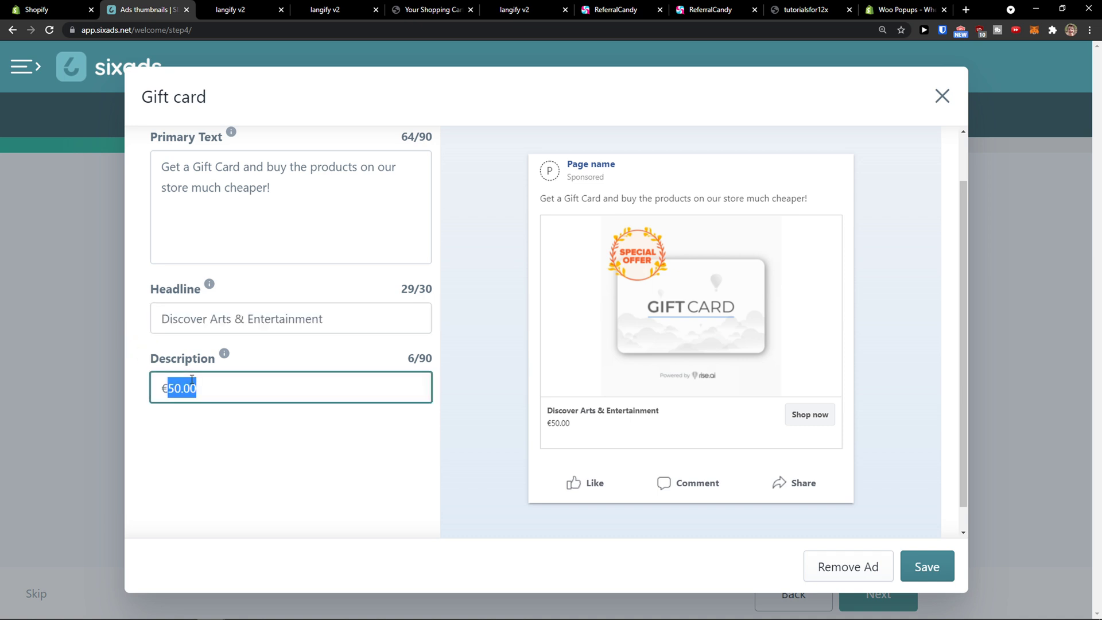
{"action": "scroll", "coordinate": [226, 432], "scroll_direction": "up", "scroll_amount": 1}
{"action": "left_click", "coordinate": [225, 433]}
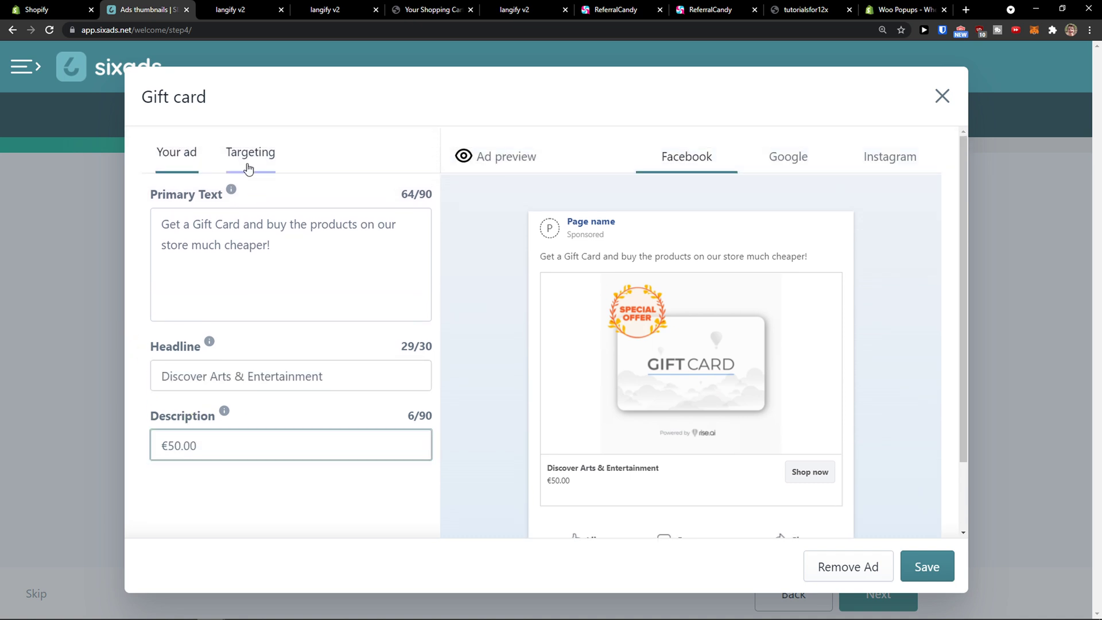
- Review the interest categories and device options available in the Gift card ad's targeting
{"action": "left_click", "coordinate": [235, 154]}
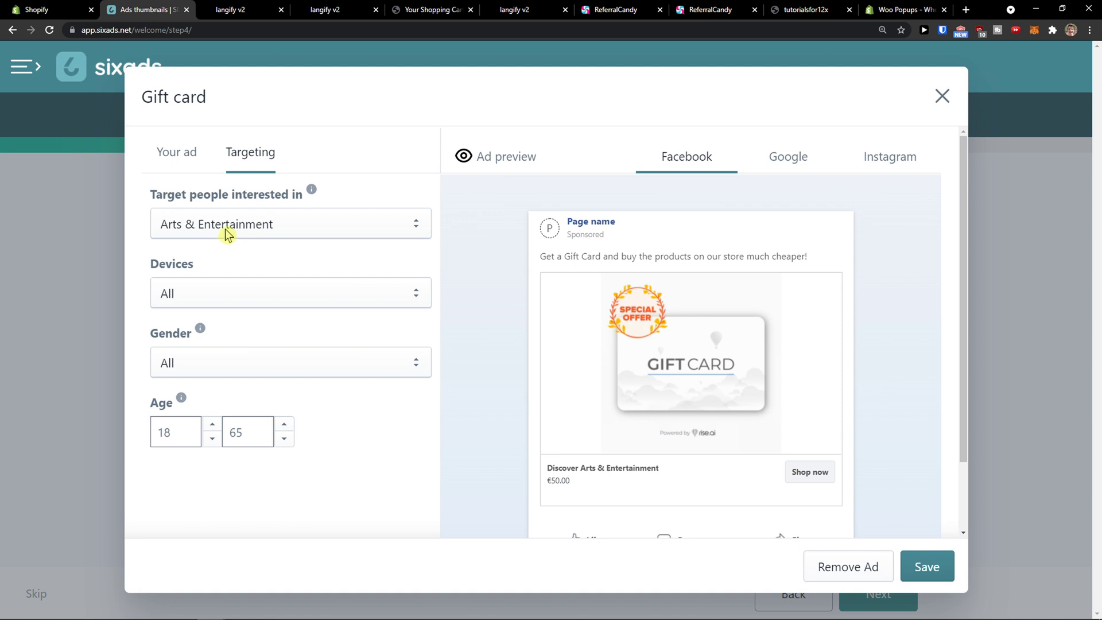
{"action": "left_click", "coordinate": [271, 228]}
{"action": "left_click", "coordinate": [271, 230]}
{"action": "left_click", "coordinate": [271, 229]}
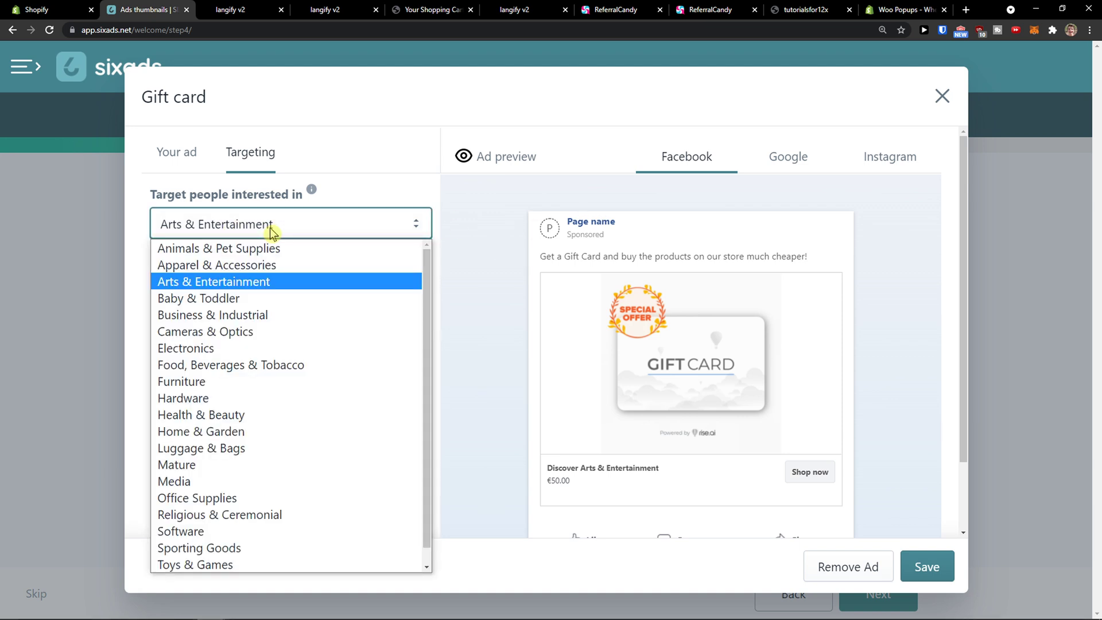
{"action": "left_click", "coordinate": [271, 230]}
{"action": "left_click", "coordinate": [271, 230]}
{"action": "left_click", "coordinate": [271, 230]}
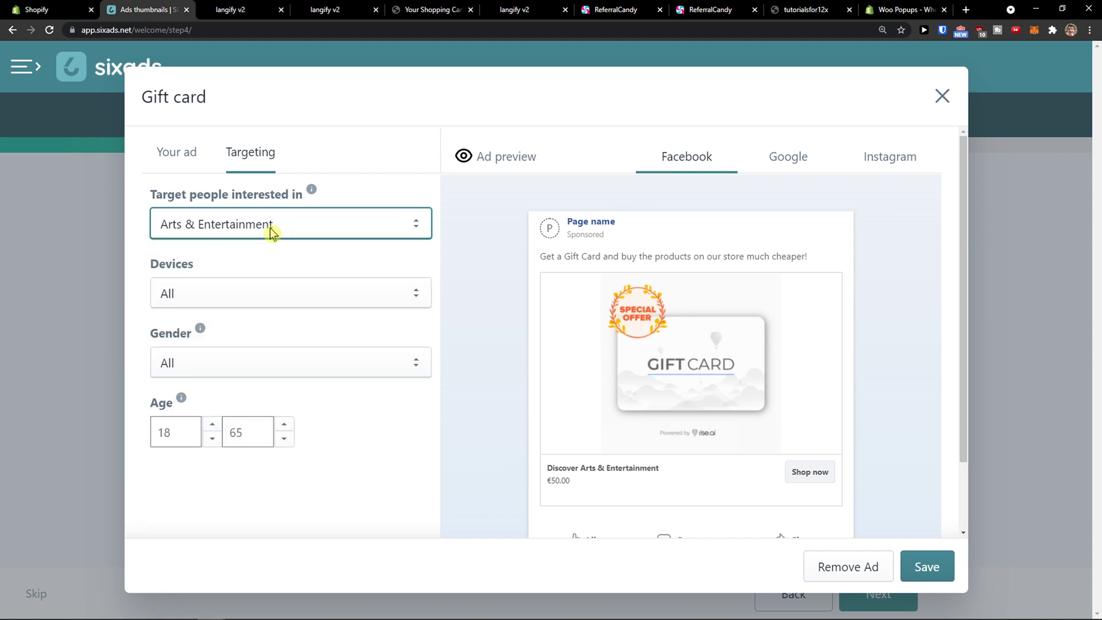
{"action": "left_click", "coordinate": [238, 294]}
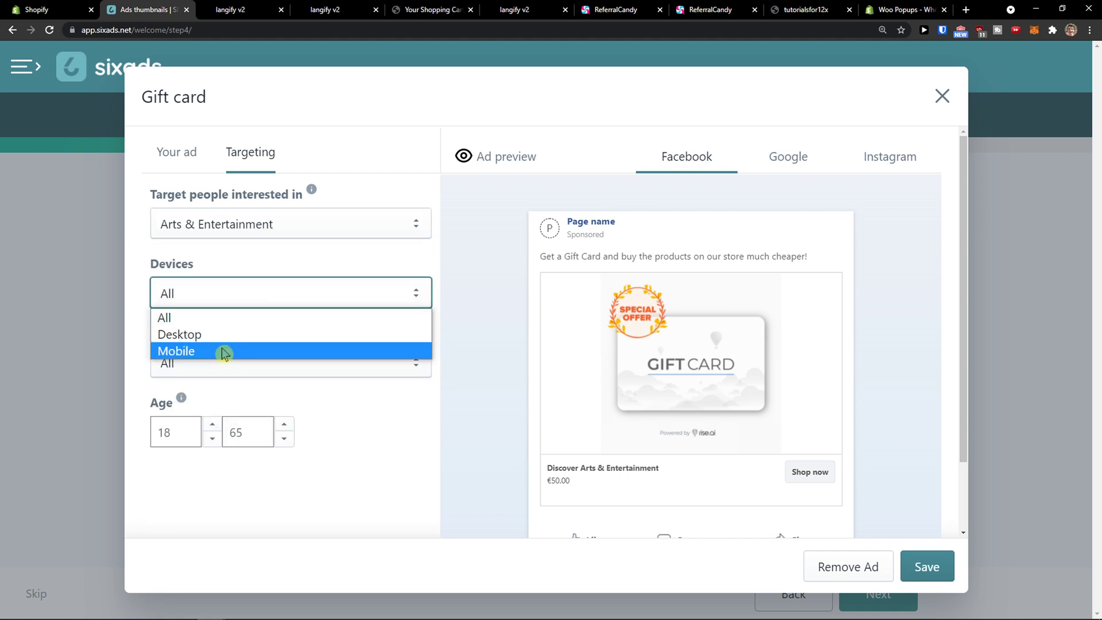
{"action": "left_click", "coordinate": [241, 295]}
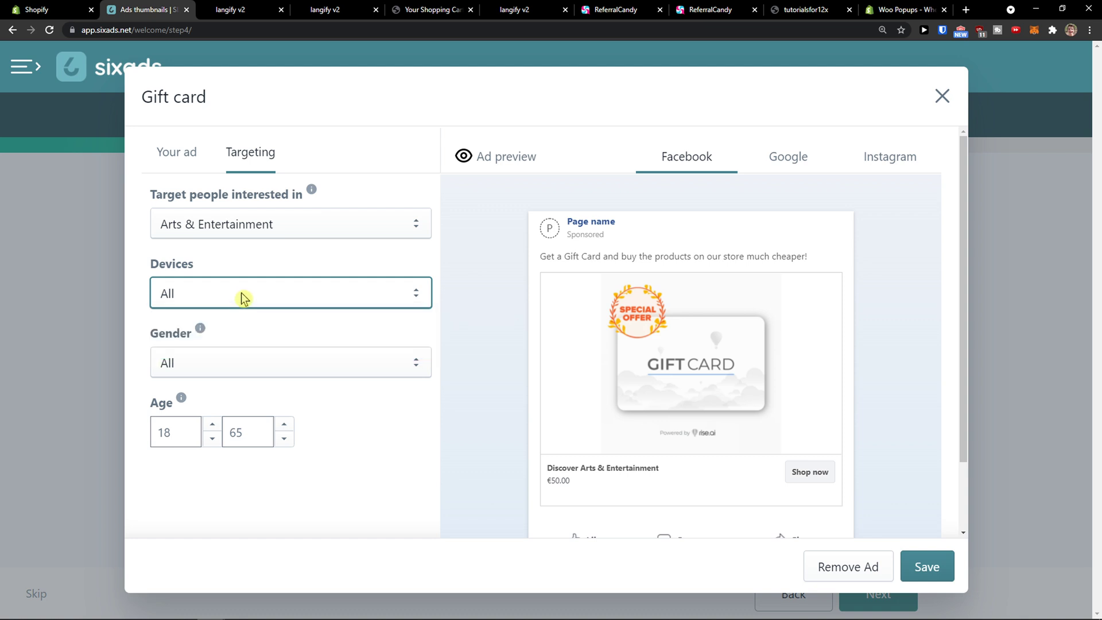
- Set the Gift card ad's target gender to Women and keep its devices at All
{"action": "left_click", "coordinate": [228, 360]}
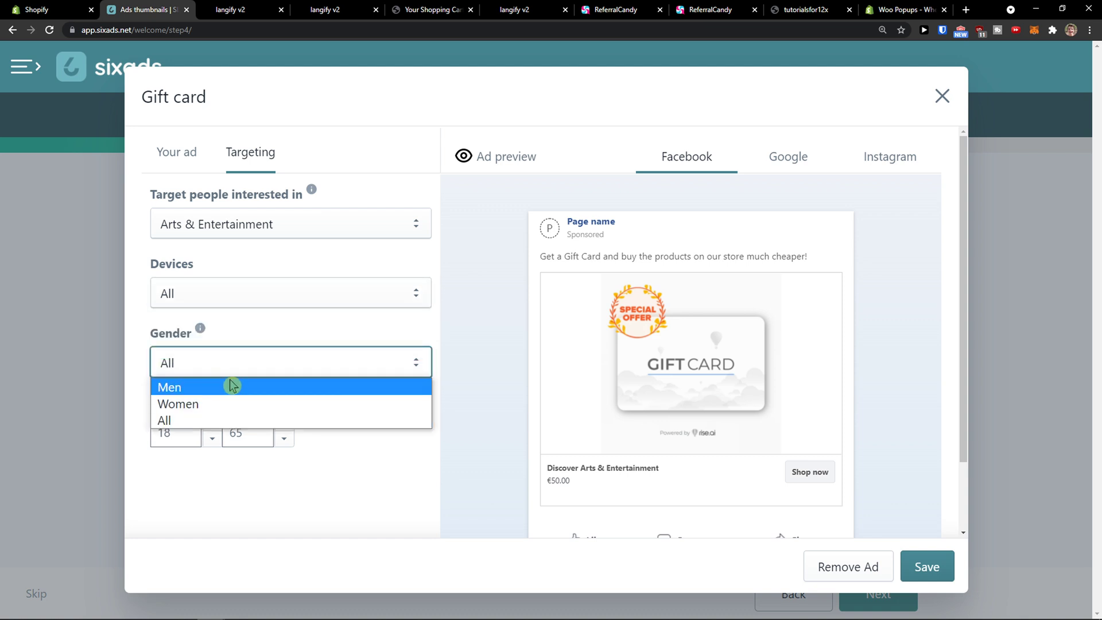
{"action": "left_click", "coordinate": [230, 403]}
{"action": "left_click", "coordinate": [247, 295]}
{"action": "left_click", "coordinate": [232, 319]}
{"action": "left_click", "coordinate": [218, 364]}
{"action": "left_click", "coordinate": [211, 372]}
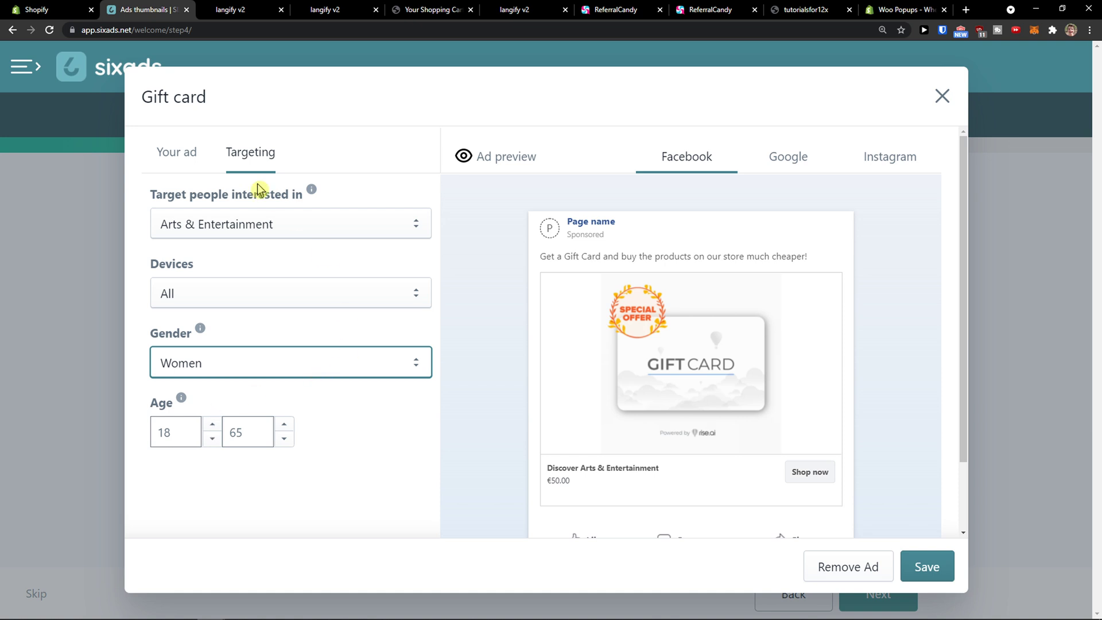
- Return to the Gift card ad's text settings and preview the ad as it appears on Google
{"action": "left_click", "coordinate": [197, 164]}
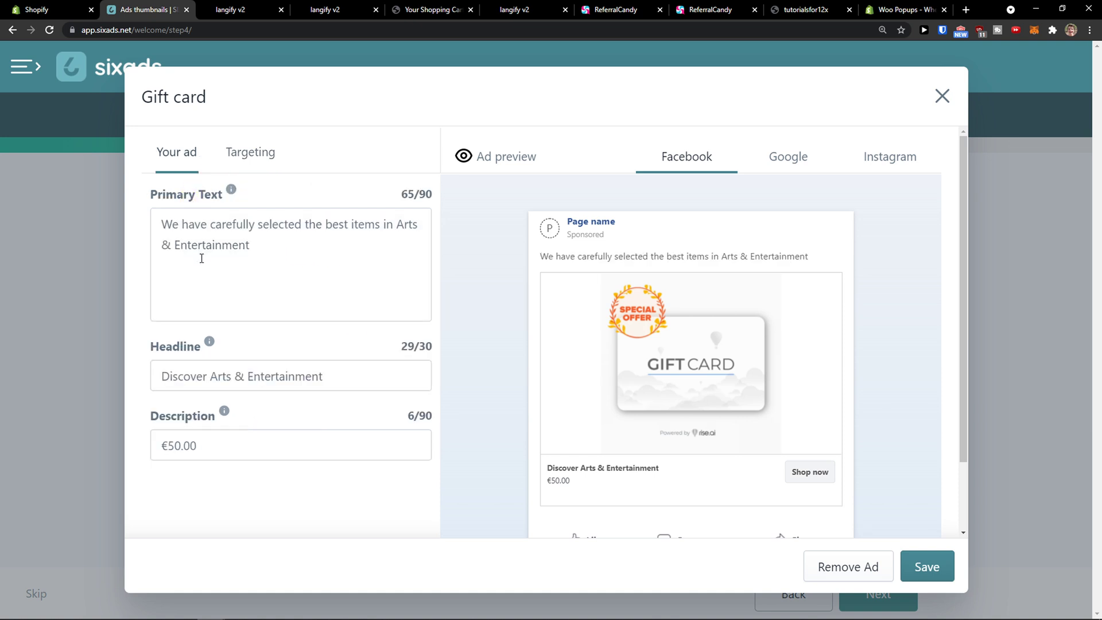
{"action": "left_click", "coordinate": [773, 162]}
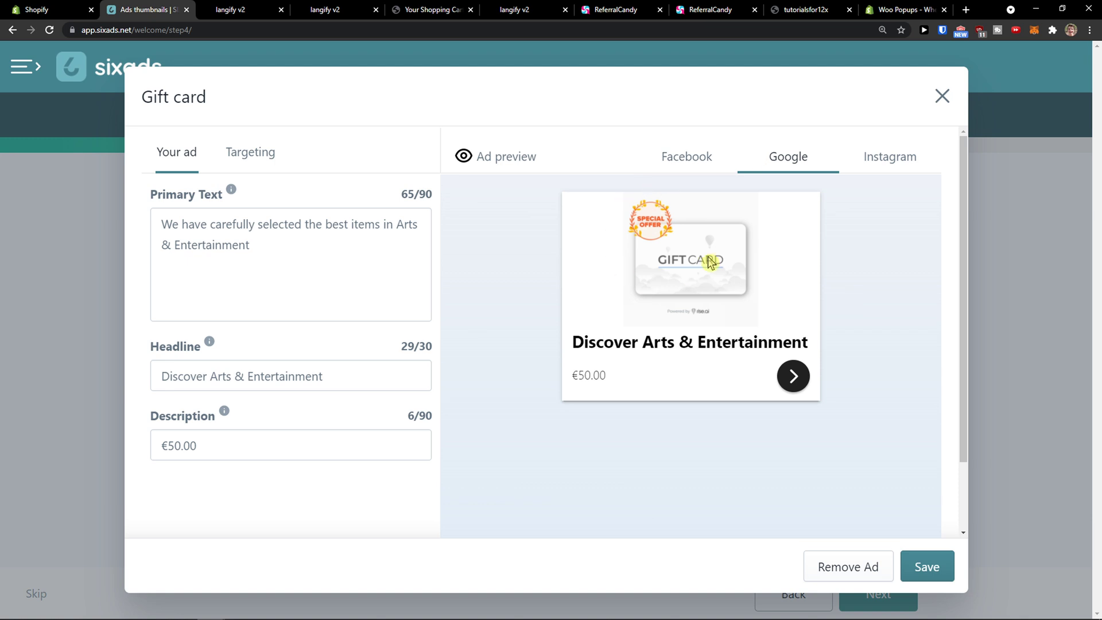
- Preview the Gift card ad as an Instagram post, check its targeting settings, and save the ad
{"action": "left_click", "coordinate": [890, 156]}
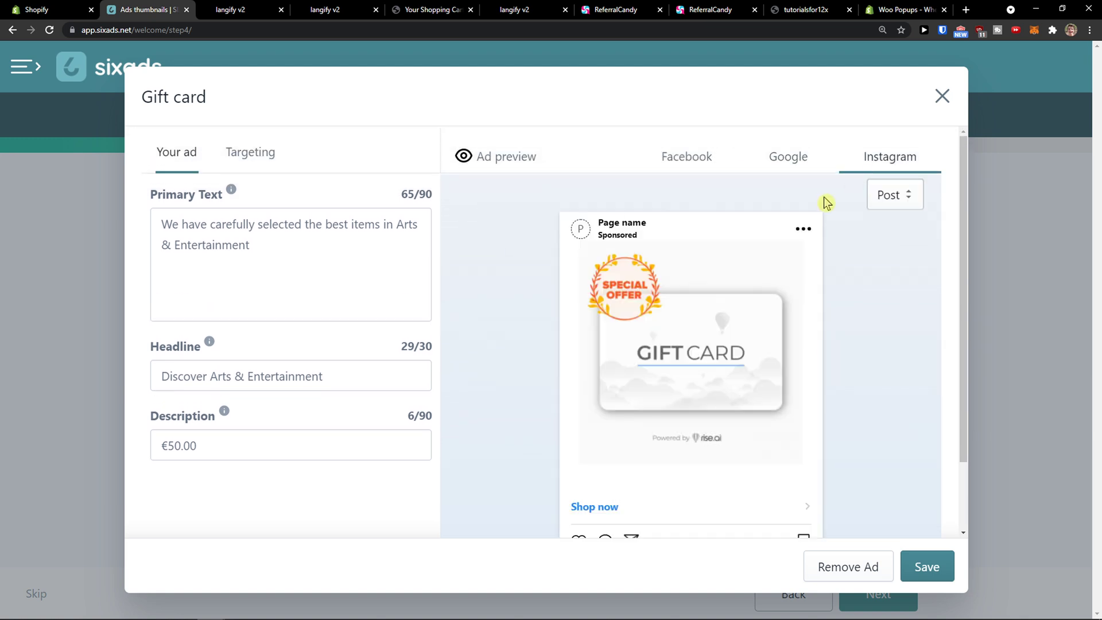
{"action": "scroll", "coordinate": [705, 268], "scroll_direction": "down", "scroll_amount": 2}
{"action": "scroll", "coordinate": [694, 267], "scroll_direction": "up", "scroll_amount": 2}
{"action": "left_click", "coordinate": [286, 170]}
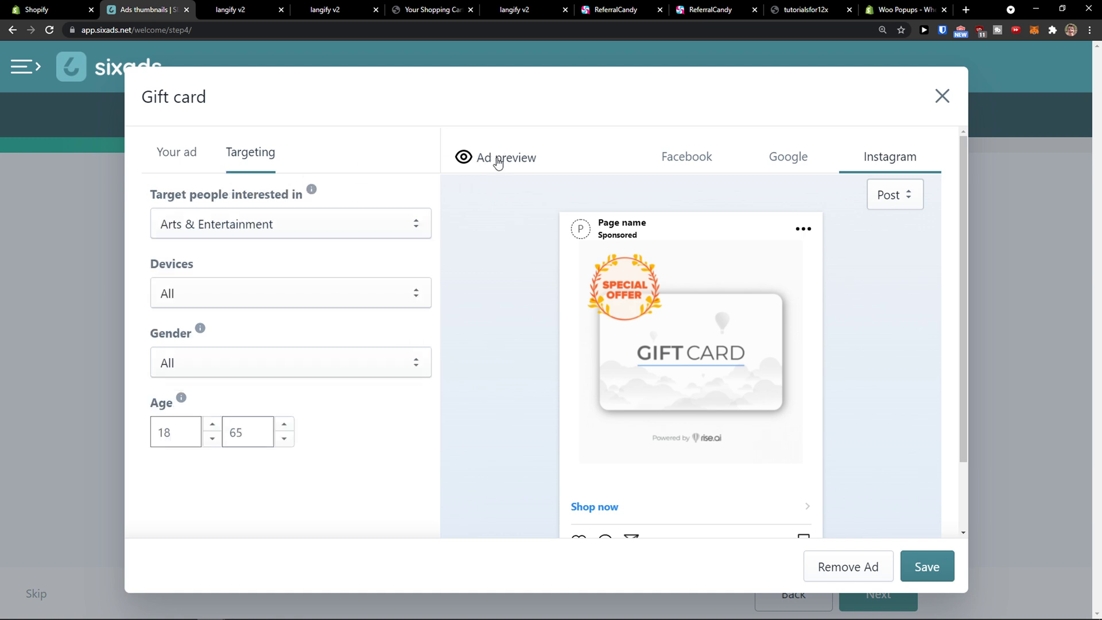
{"action": "left_click", "coordinate": [895, 156]}
{"action": "left_click", "coordinate": [898, 194]}
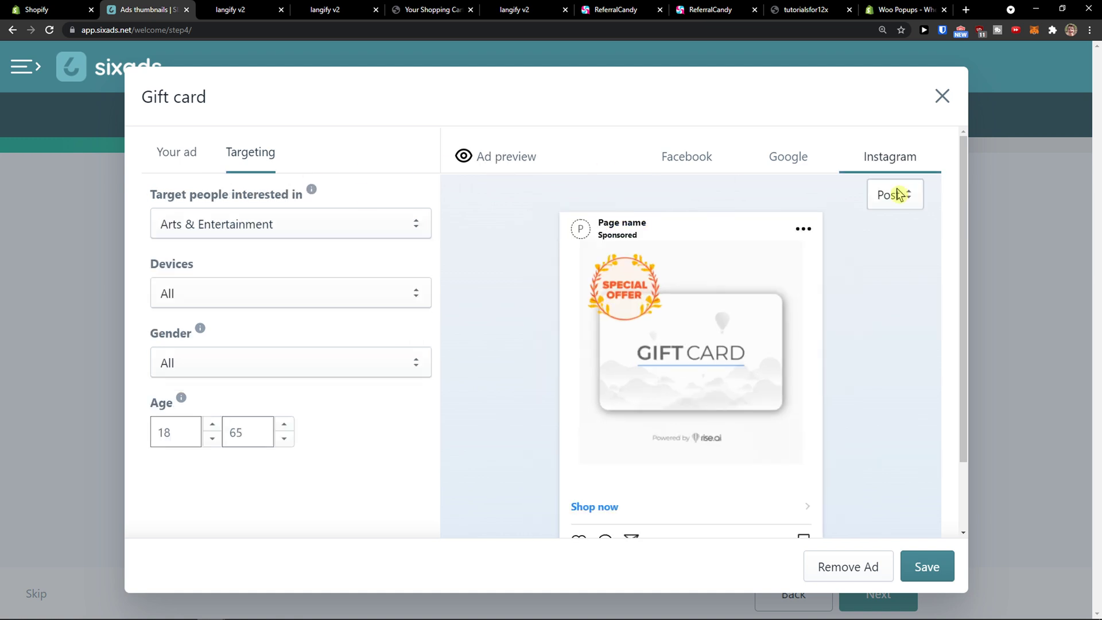
{"action": "scroll", "coordinate": [814, 253], "scroll_direction": "down", "scroll_amount": 2}
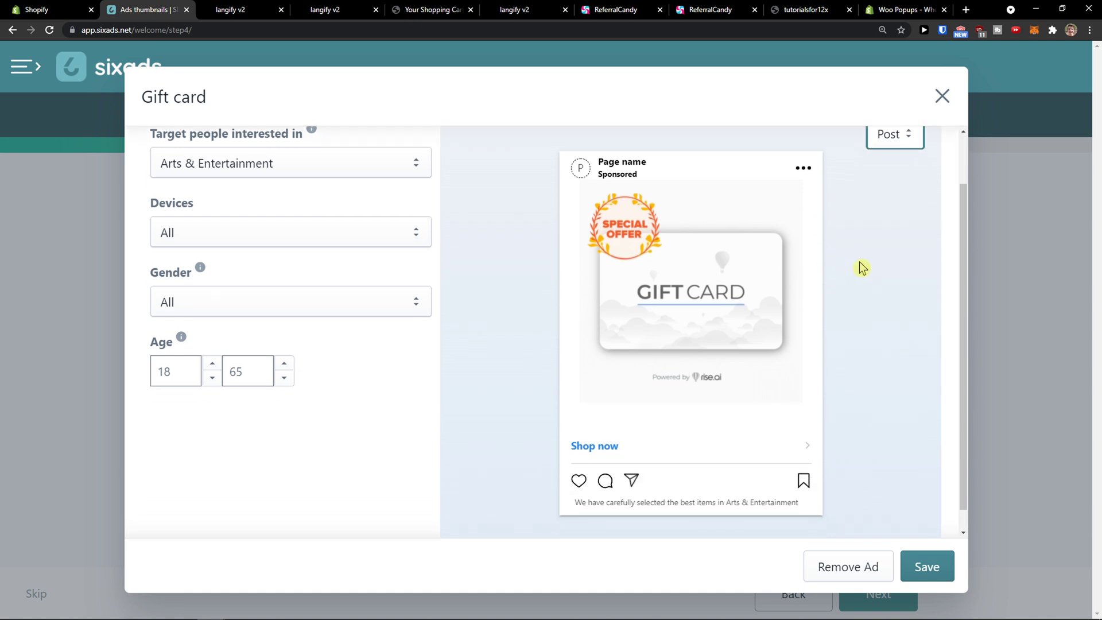
{"action": "scroll", "coordinate": [863, 295], "scroll_direction": "up", "scroll_amount": 2}
{"action": "left_click", "coordinate": [932, 566]}
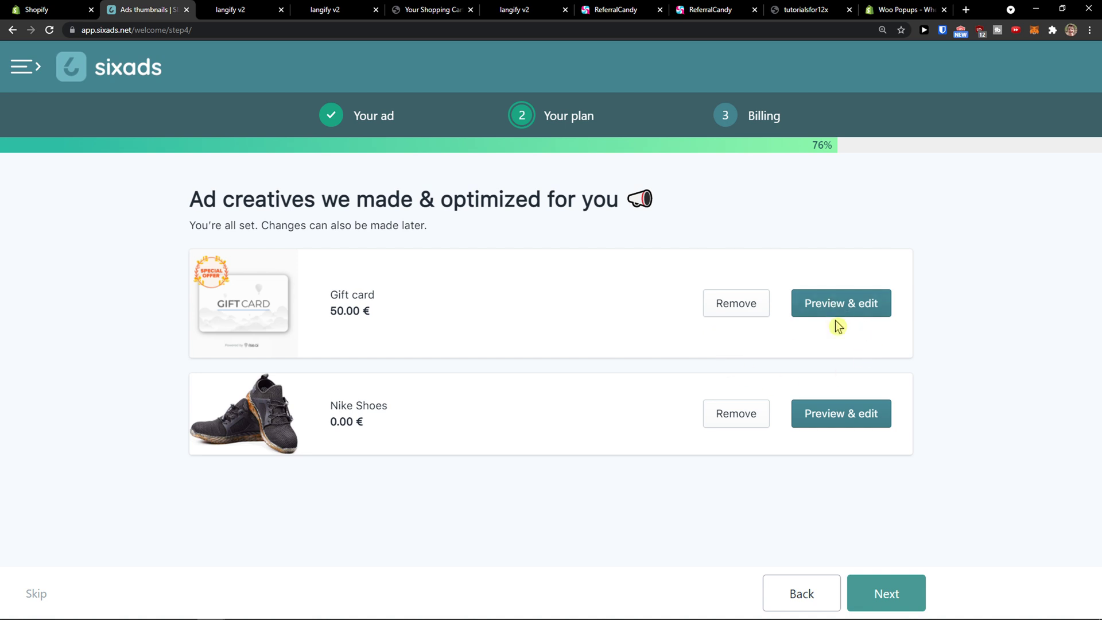
- Proceed to the billing stage and compare the features and monthly prices of the Essential, Pro and Premium plans
{"action": "left_click", "coordinate": [884, 593]}
{"action": "scroll", "coordinate": [810, 468], "scroll_direction": "down", "scroll_amount": 2}
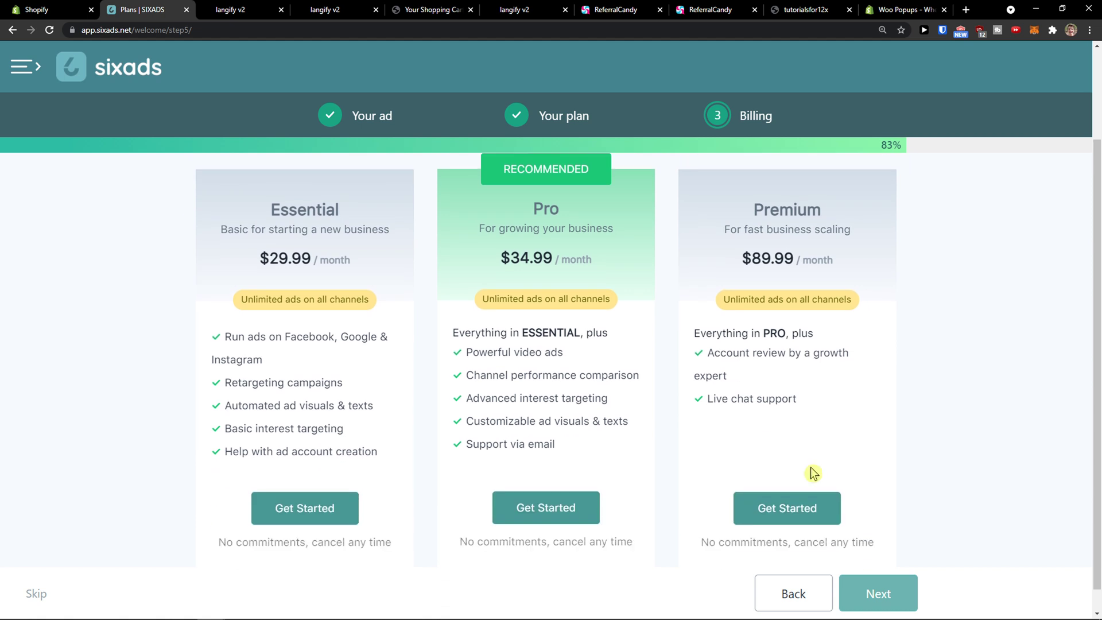
{"action": "scroll", "coordinate": [729, 414], "scroll_direction": "down", "scroll_amount": 1}
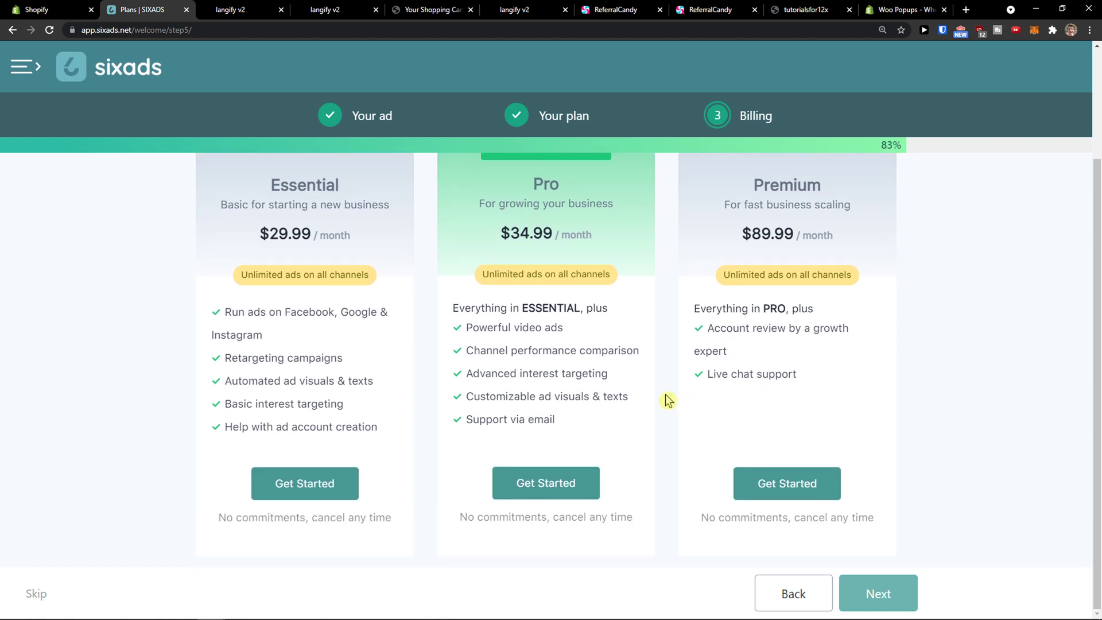
{"action": "scroll", "coordinate": [667, 400], "scroll_direction": "up", "scroll_amount": 1}
{"action": "scroll", "coordinate": [666, 399], "scroll_direction": "down", "scroll_amount": 1}
{"action": "scroll", "coordinate": [665, 399], "scroll_direction": "up", "scroll_amount": 1}
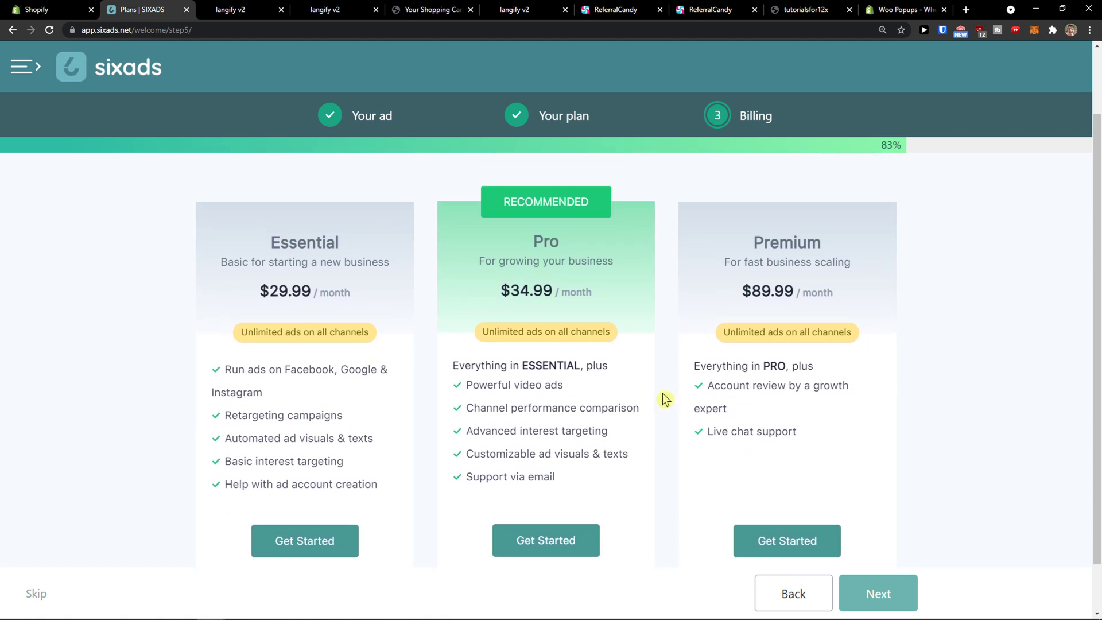
{"action": "scroll", "coordinate": [665, 399], "scroll_direction": "up", "scroll_amount": 1}
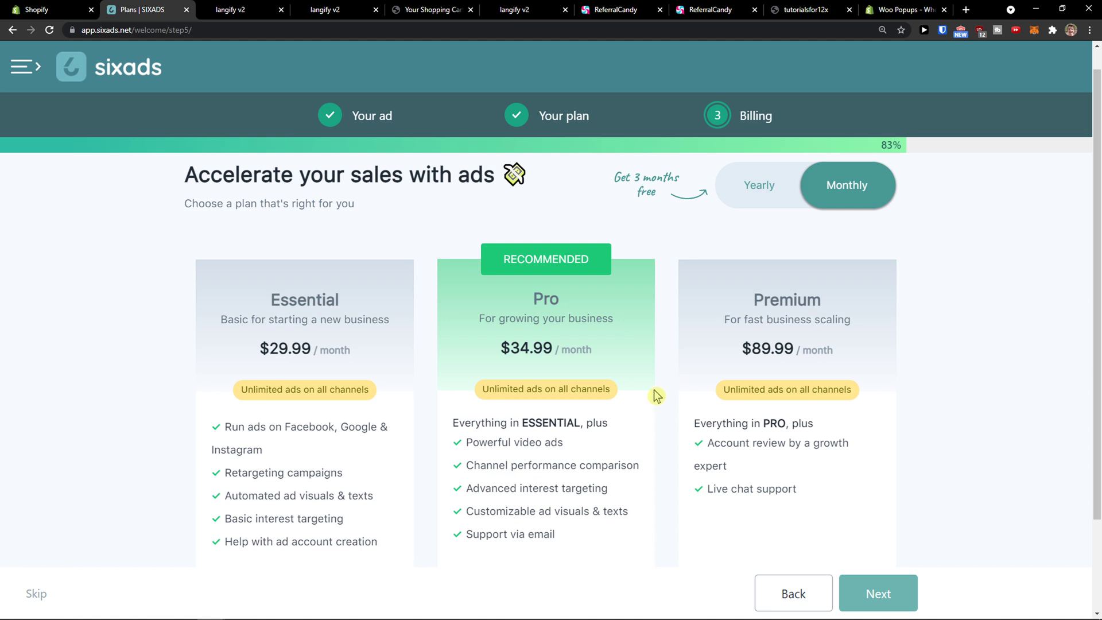
{"action": "scroll", "coordinate": [657, 396], "scroll_direction": "down", "scroll_amount": 2}
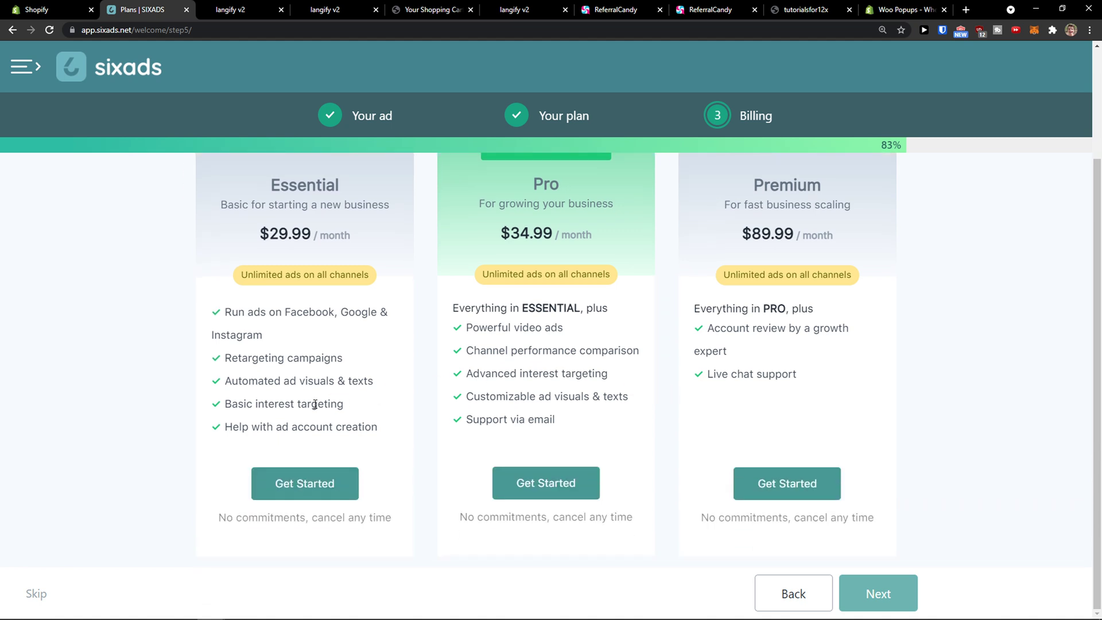
{"action": "left_click_drag", "start_coordinate": [241, 517], "coordinate": [368, 518]}
{"action": "scroll", "coordinate": [344, 522], "scroll_direction": "up", "scroll_amount": 1}
- Skip the plan selection and dismiss the app rating request on the campaign management page
{"action": "left_click", "coordinate": [45, 597]}
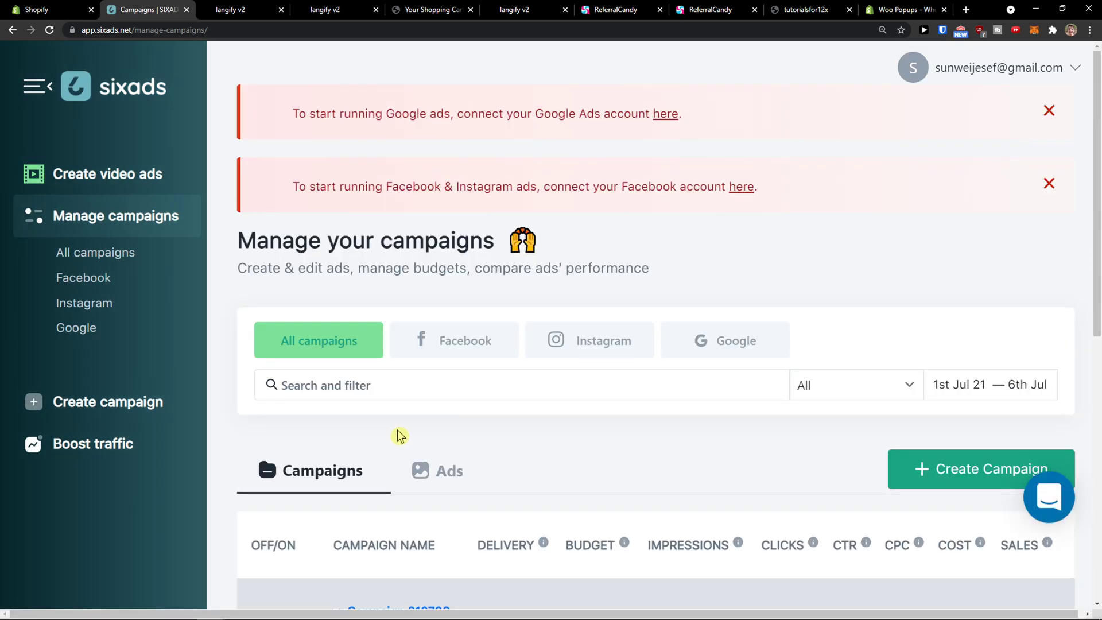
{"action": "scroll", "coordinate": [400, 436], "scroll_direction": "down", "scroll_amount": 1}
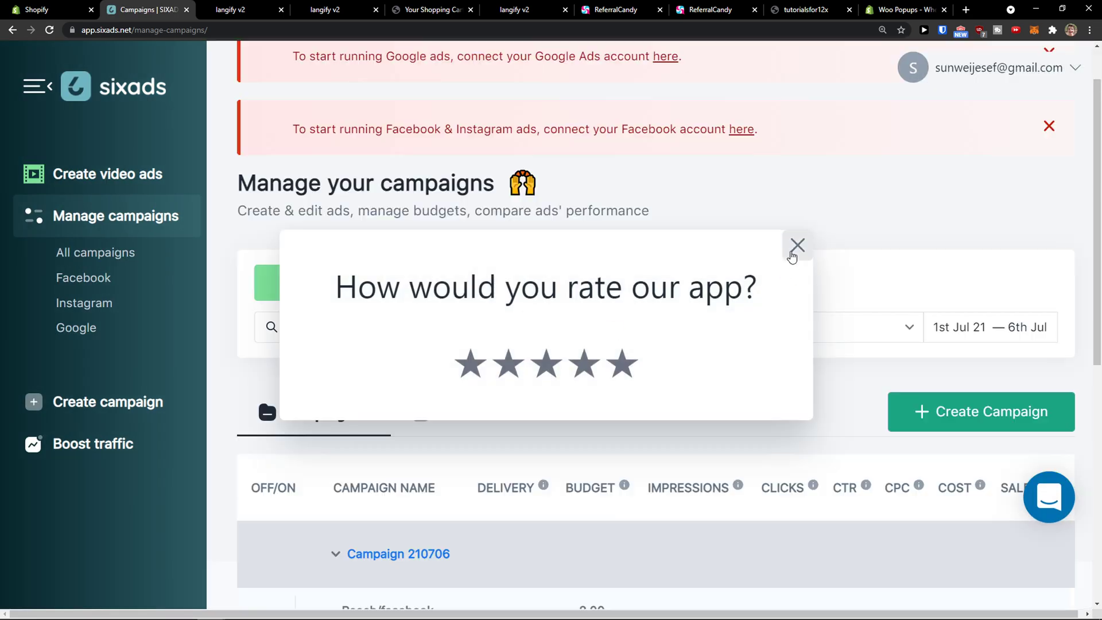
{"action": "left_click", "coordinate": [797, 246]}
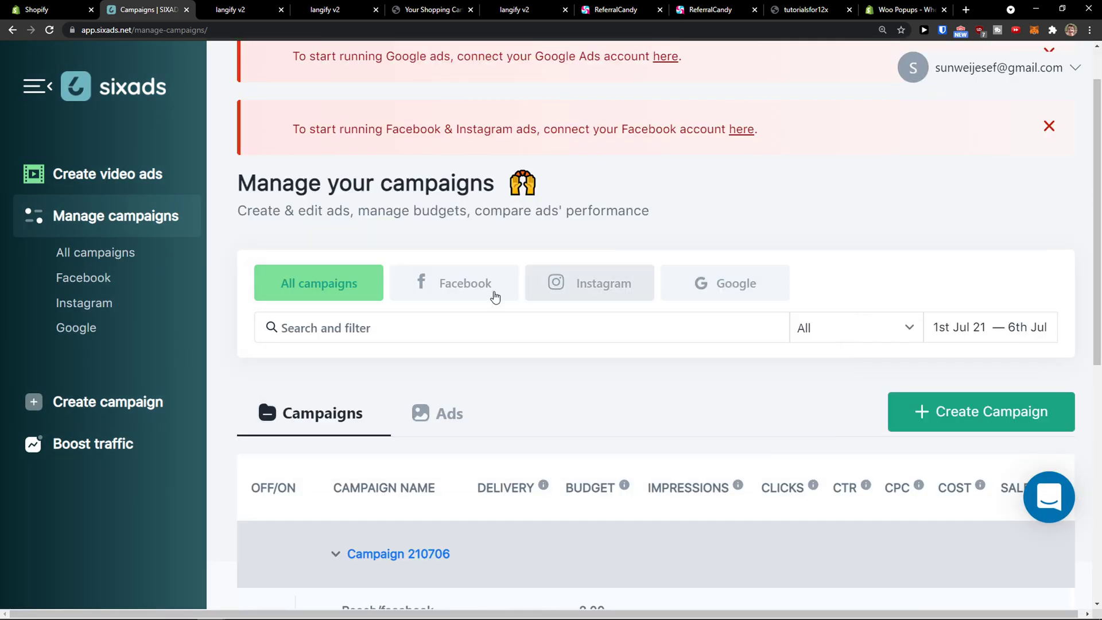
- View the video ads welcome page and return to the list of all campaigns
{"action": "left_click", "coordinate": [100, 178]}
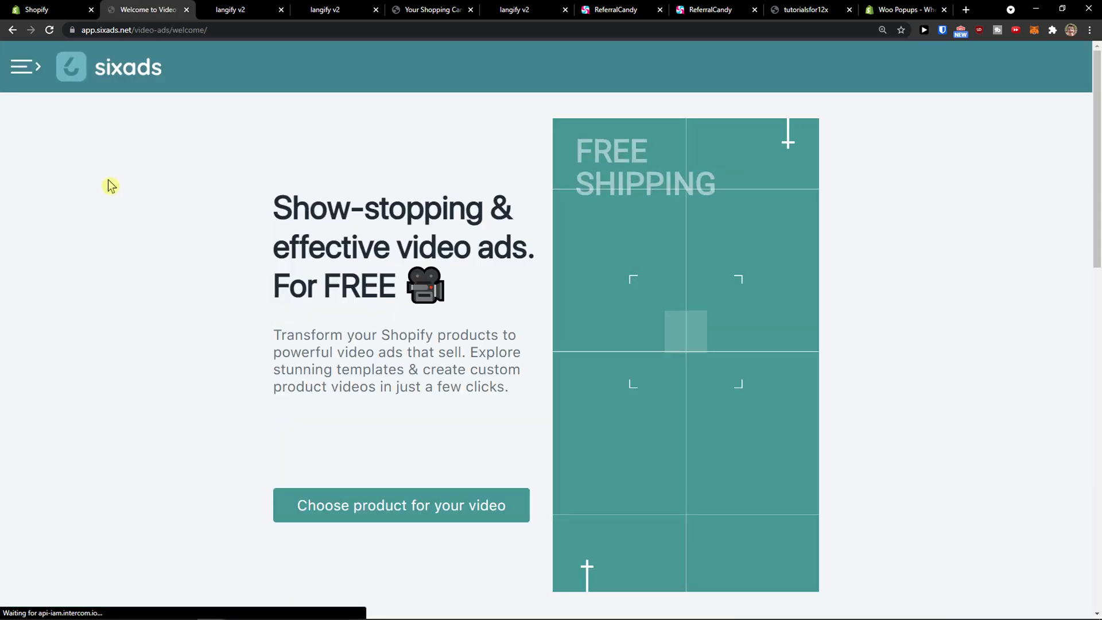
{"action": "left_click", "coordinate": [23, 76]}
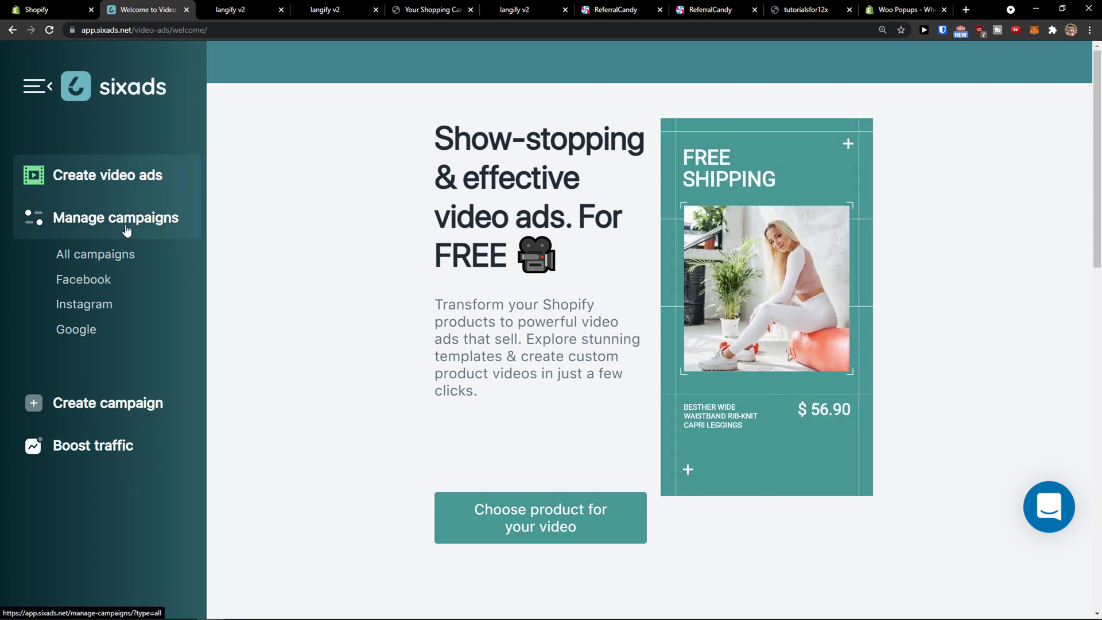
{"action": "left_click", "coordinate": [105, 255]}
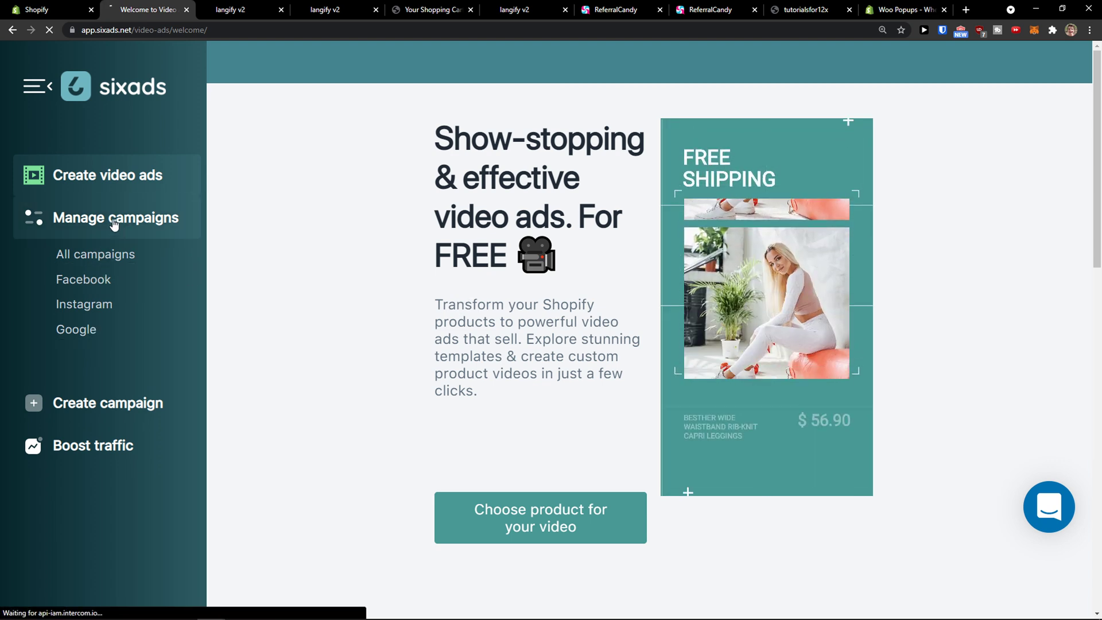
- Review the Facebook, Instagram and Google entries of Campaign 210706 and the account connection notices
{"action": "scroll", "coordinate": [276, 341], "scroll_direction": "down", "scroll_amount": 4}
{"action": "scroll", "coordinate": [265, 341], "scroll_direction": "down", "scroll_amount": 3}
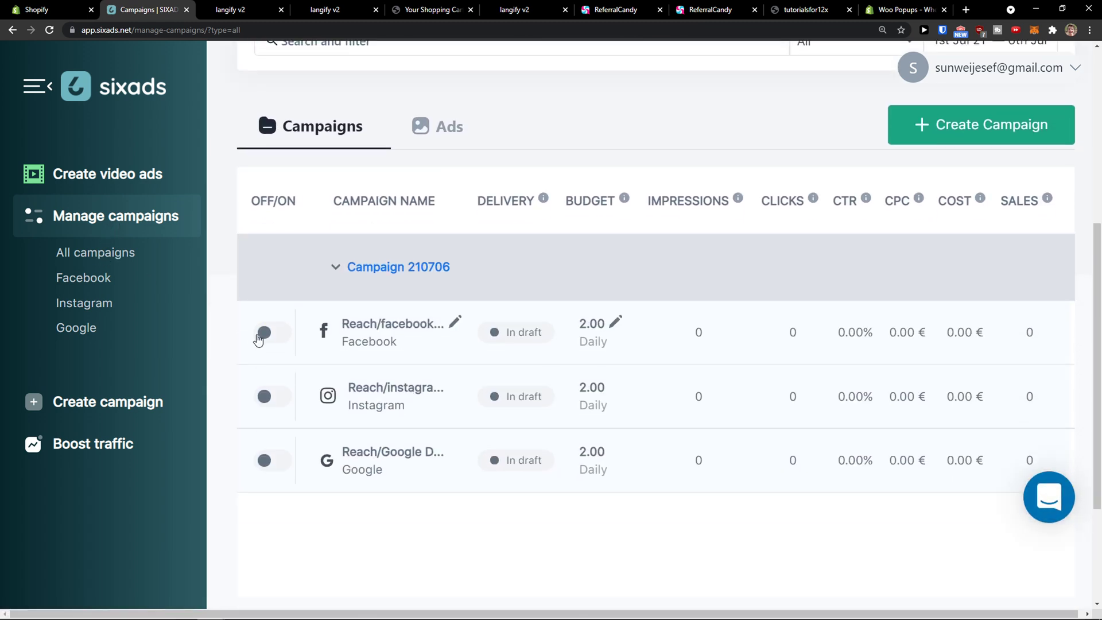
{"action": "scroll", "coordinate": [338, 302], "scroll_direction": "up", "scroll_amount": 5}
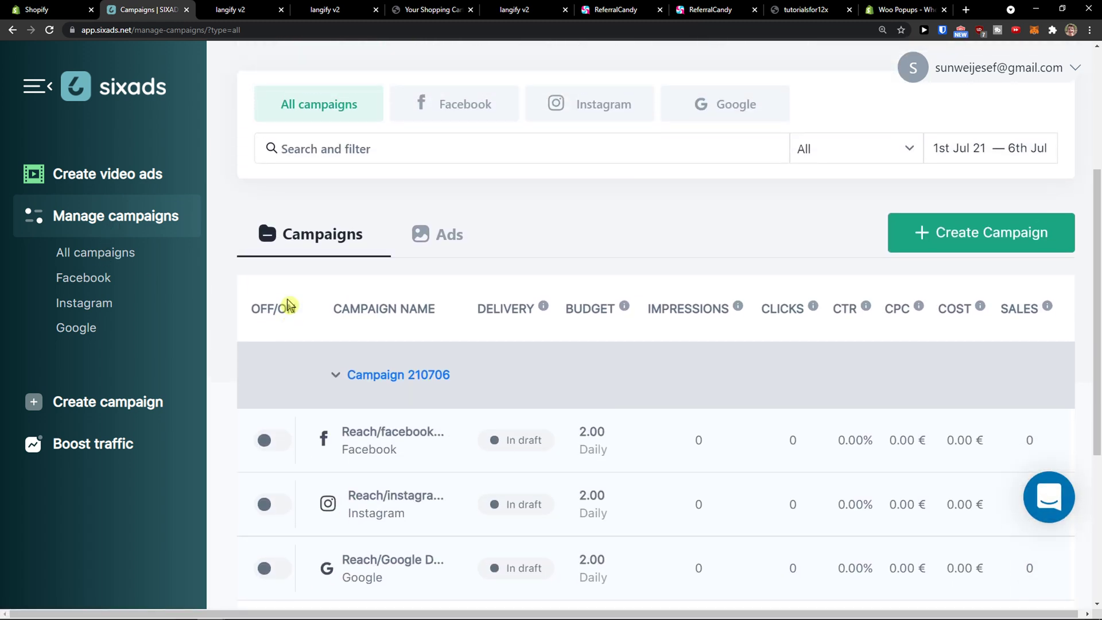
{"action": "scroll", "coordinate": [338, 413], "scroll_direction": "up", "scroll_amount": 1}
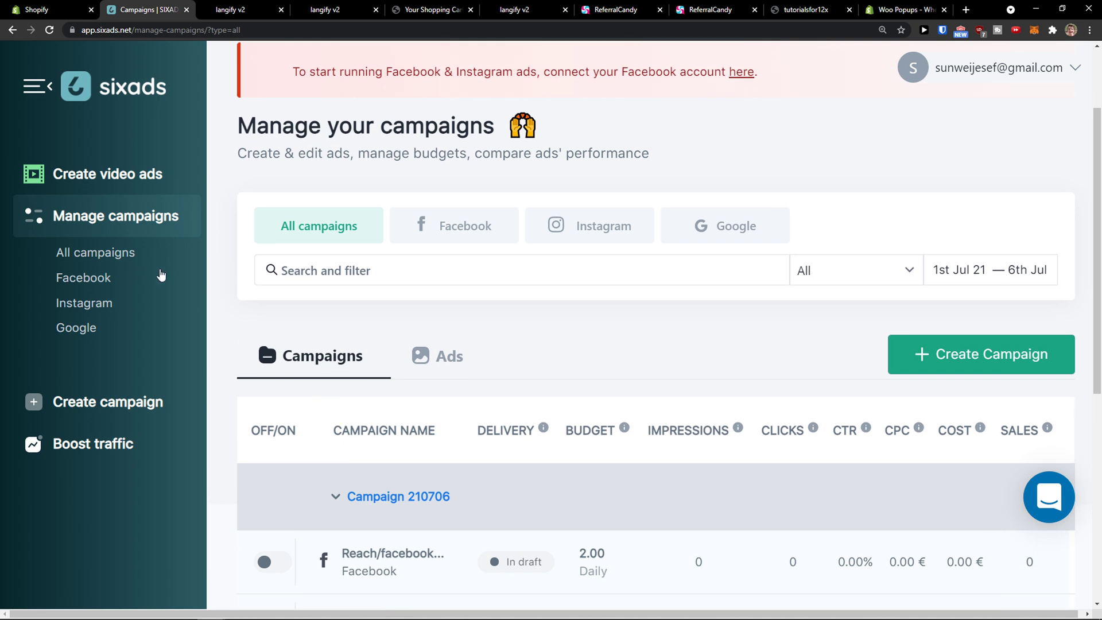
{"action": "scroll", "coordinate": [101, 299], "scroll_direction": "up", "scroll_amount": 2}
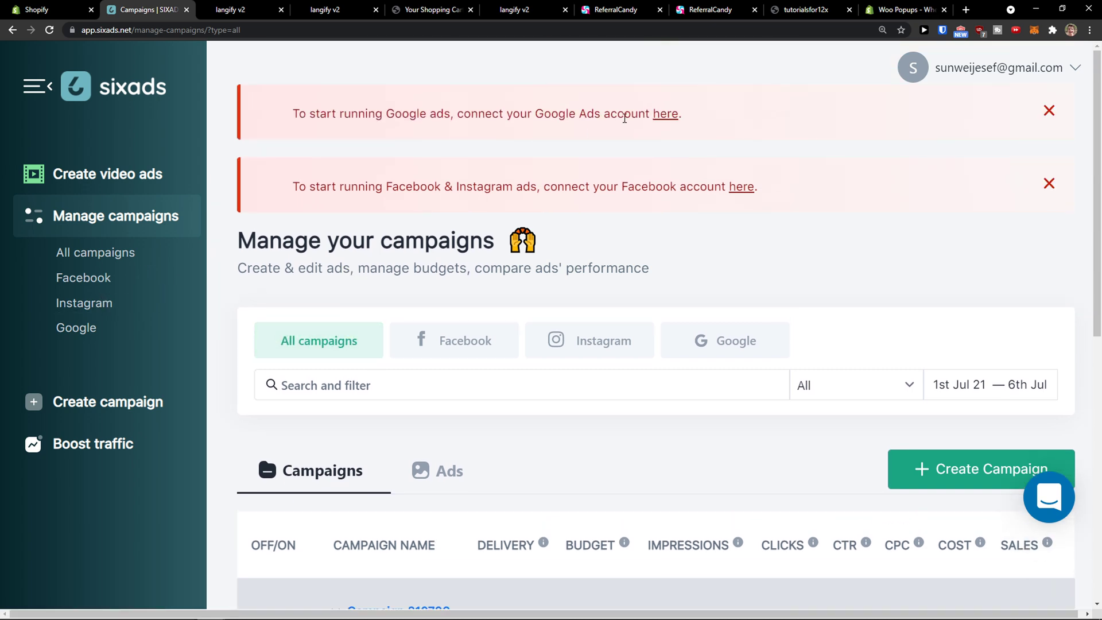
- Open the Google and Facebook account connection pages in separate tabs, view both, and return to the campaigns
{"action": "left_click", "coordinate": [665, 114], "text": "ctrl"}
{"action": "left_click", "coordinate": [740, 185], "text": "ctrl"}
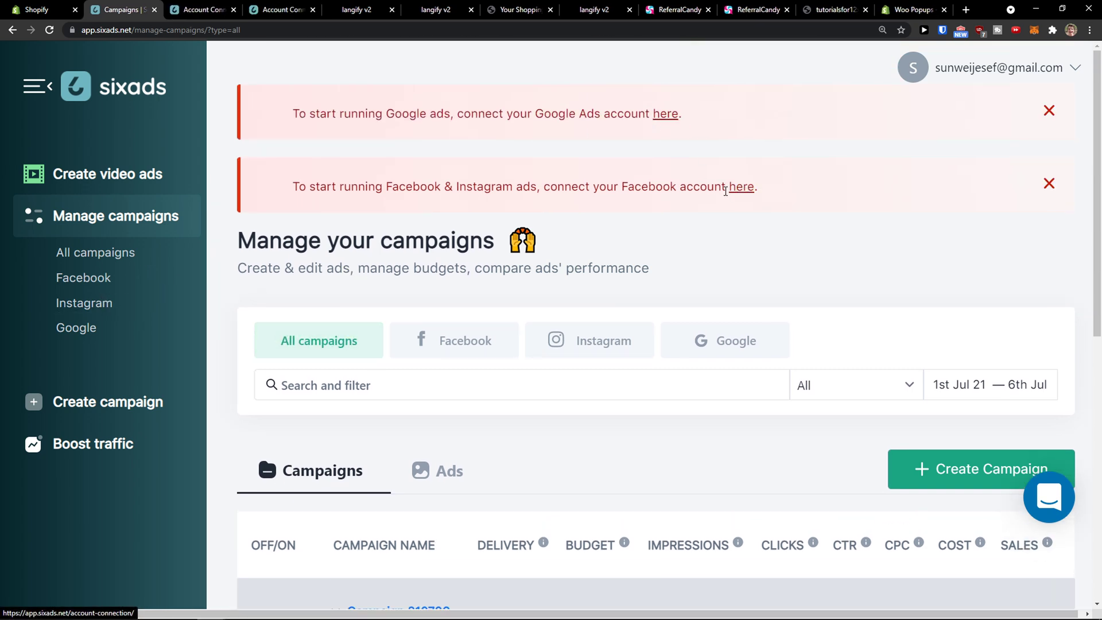
{"action": "left_click", "coordinate": [213, 8]}
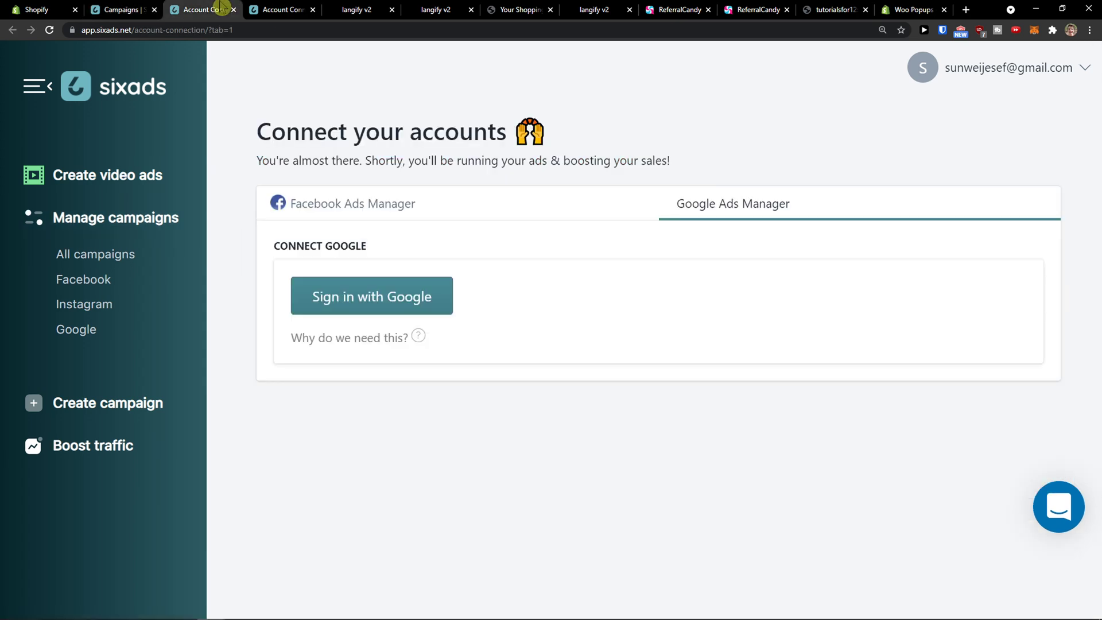
{"action": "left_click", "coordinate": [264, 8]}
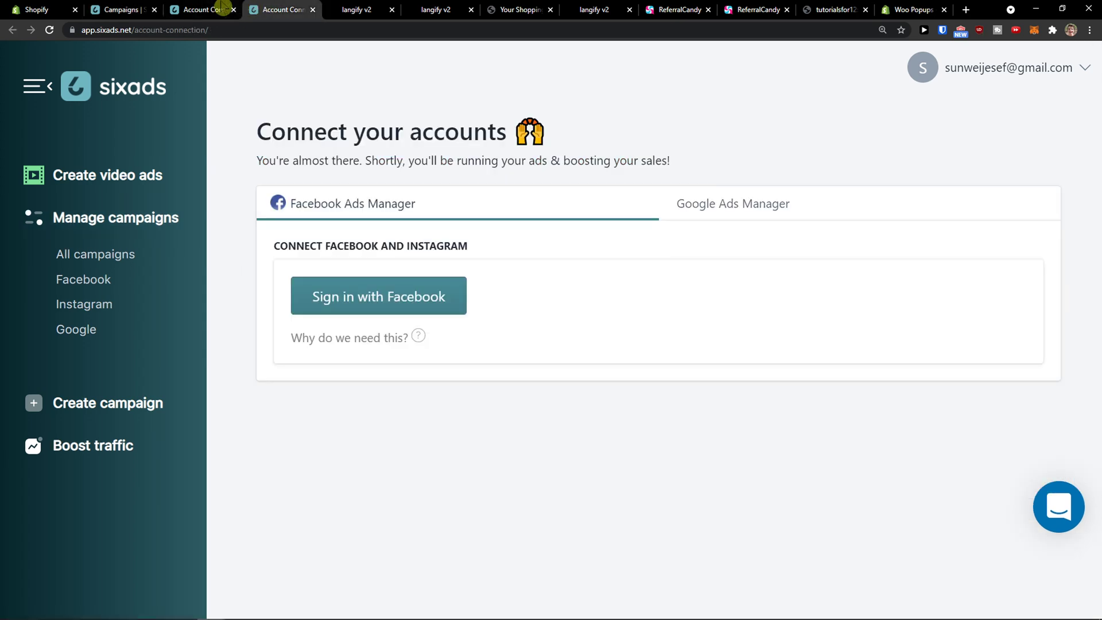
{"action": "left_click", "coordinate": [132, 7]}
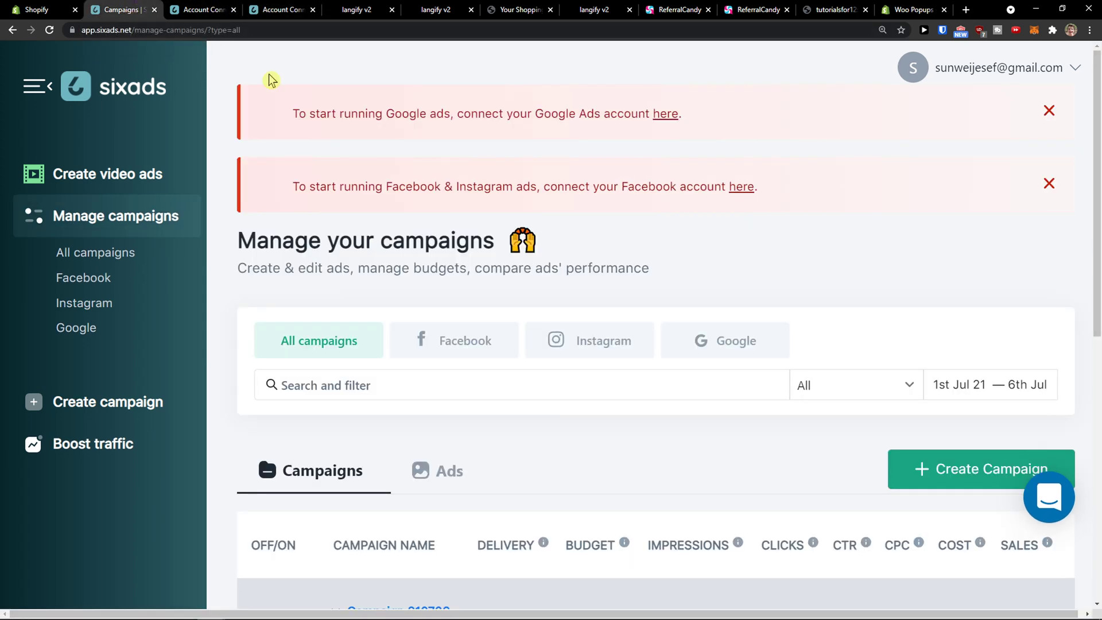
- Filter the campaign list by individual ad channels, including Instagram and Google, and show all campaigns again
{"action": "scroll", "coordinate": [411, 337], "scroll_direction": "down", "scroll_amount": 2}
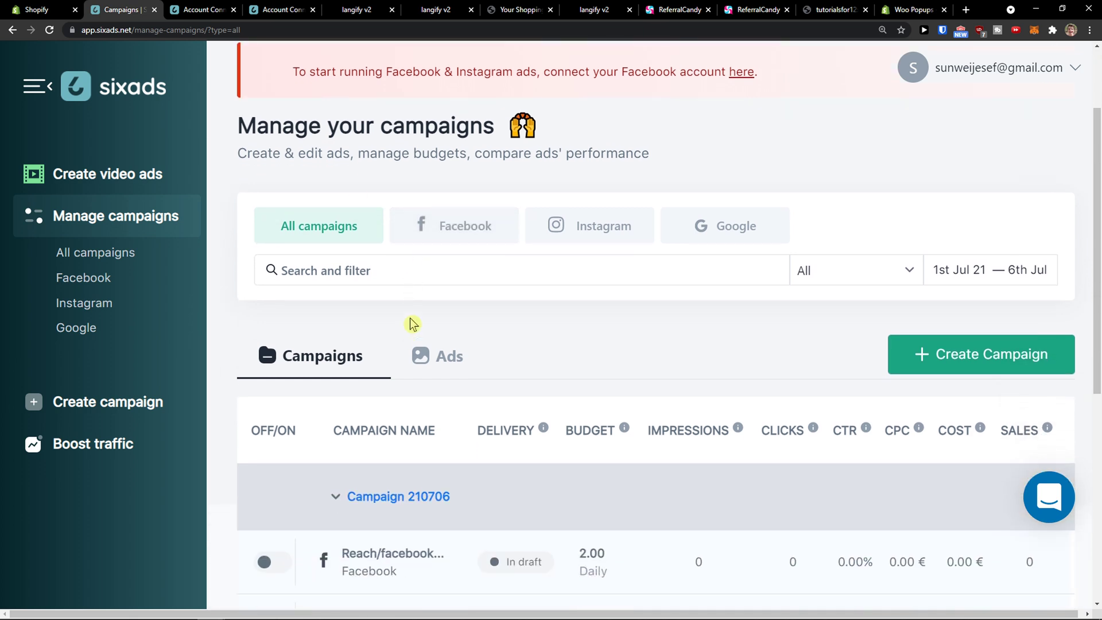
{"action": "left_click", "coordinate": [447, 232]}
{"action": "left_click", "coordinate": [584, 319]}
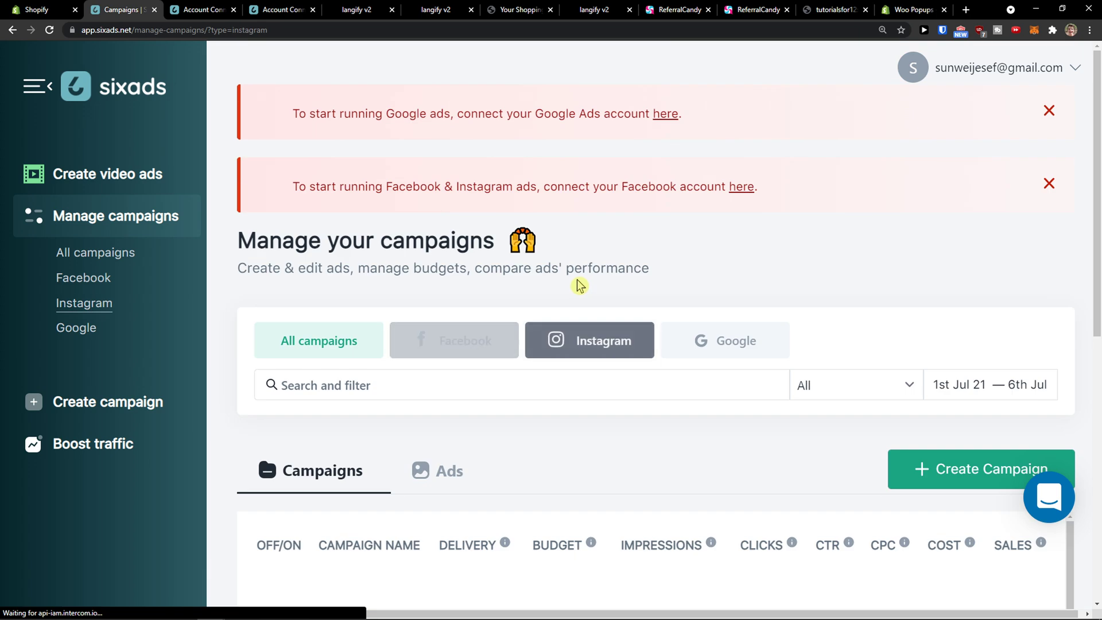
{"action": "scroll", "coordinate": [464, 325], "scroll_direction": "down", "scroll_amount": 3}
{"action": "left_click", "coordinate": [717, 172]}
{"action": "scroll", "coordinate": [602, 241], "scroll_direction": "down", "scroll_amount": 3}
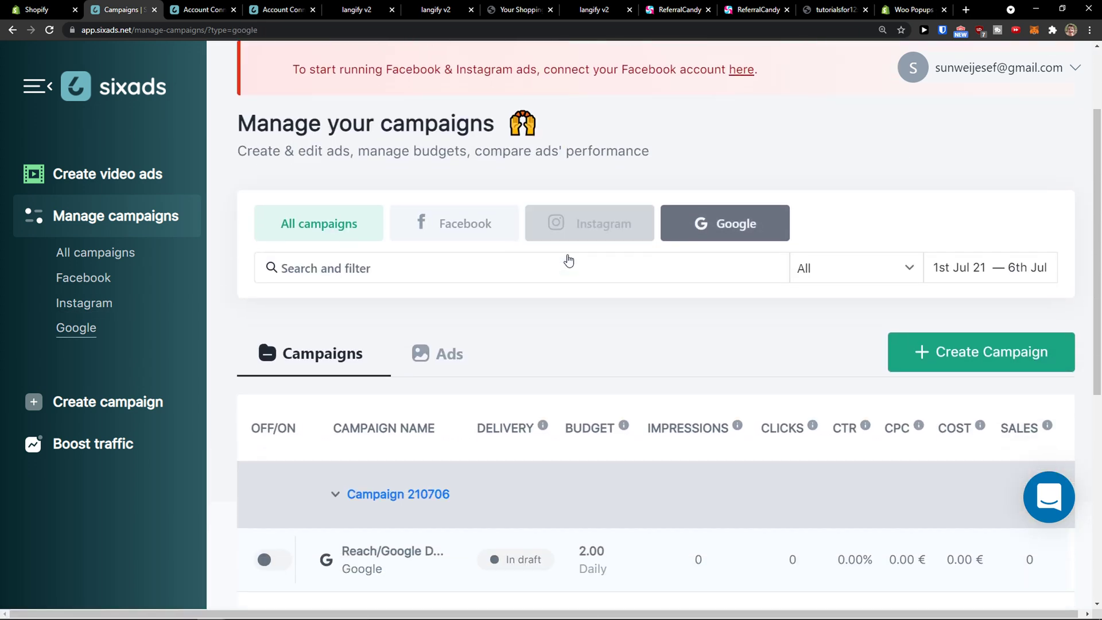
{"action": "scroll", "coordinate": [564, 259], "scroll_direction": "up", "scroll_amount": 2}
{"action": "left_click", "coordinate": [435, 280]}
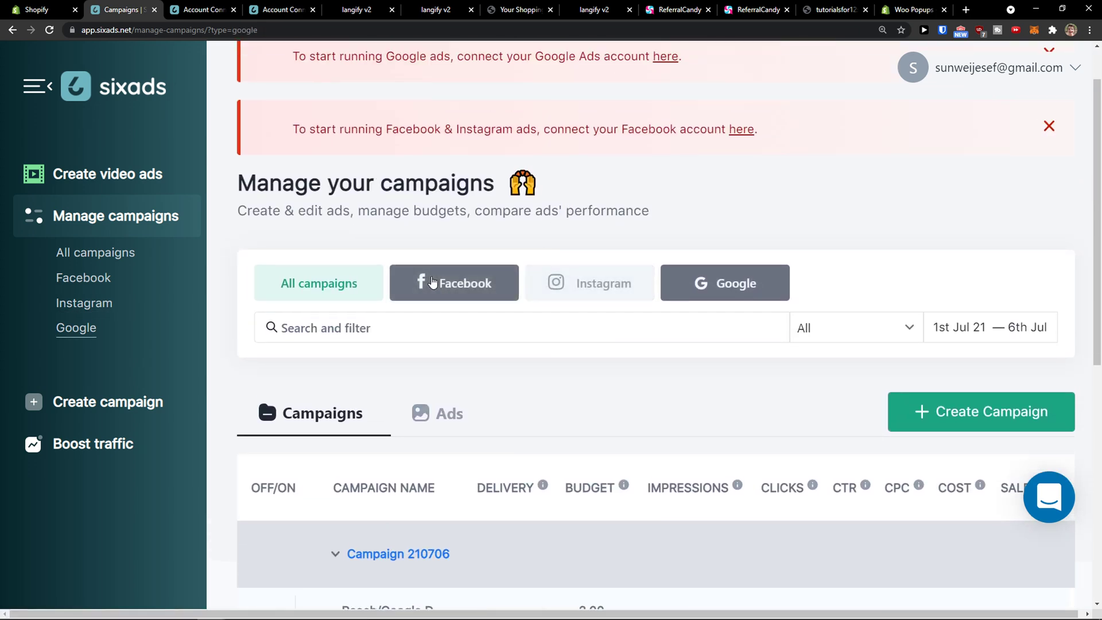
{"action": "left_click", "coordinate": [347, 341]}
{"action": "scroll", "coordinate": [356, 321], "scroll_direction": "down", "scroll_amount": 5}
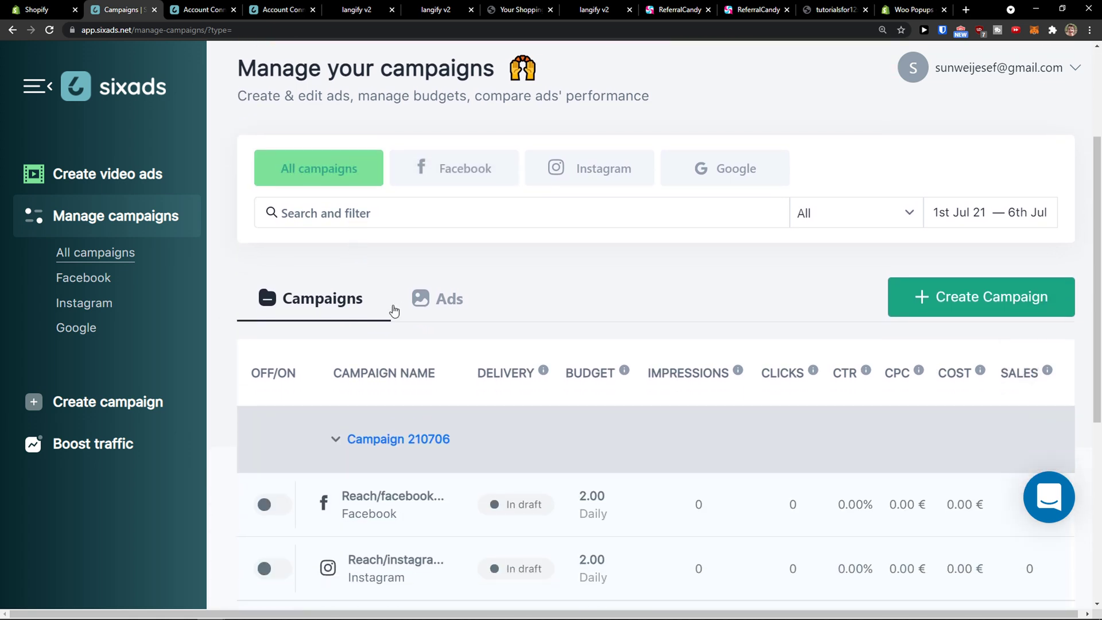
- Open the Facebook entry of Campaign 210706 to examine its ads
{"action": "left_click", "coordinate": [407, 331]}
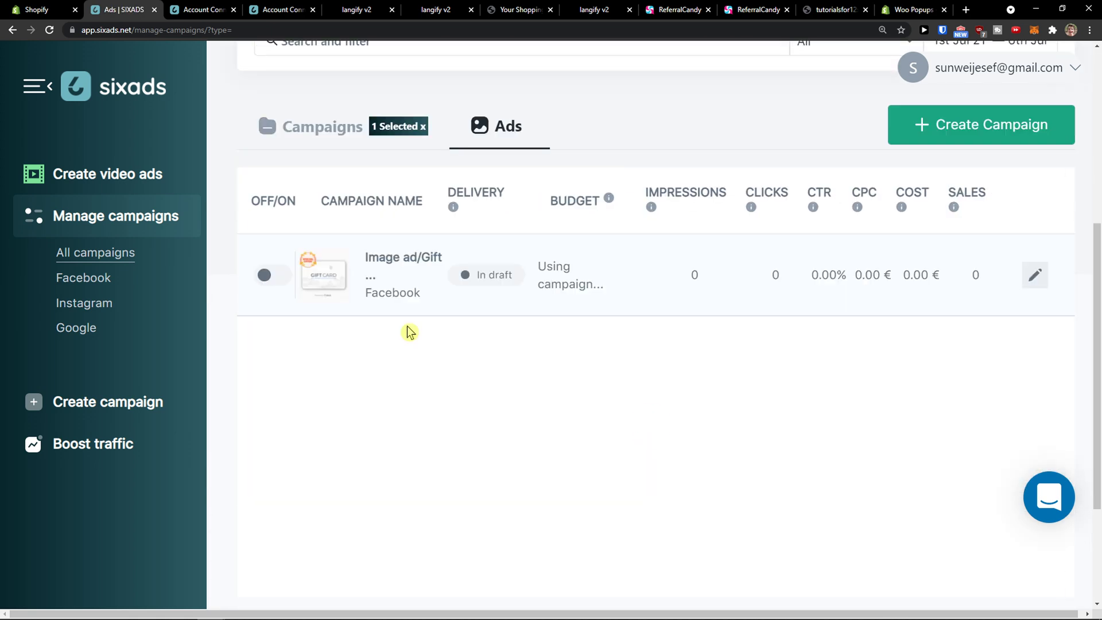
{"action": "scroll", "coordinate": [631, 350], "scroll_direction": "down", "scroll_amount": 2}
{"action": "scroll", "coordinate": [626, 350], "scroll_direction": "up", "scroll_amount": 2}
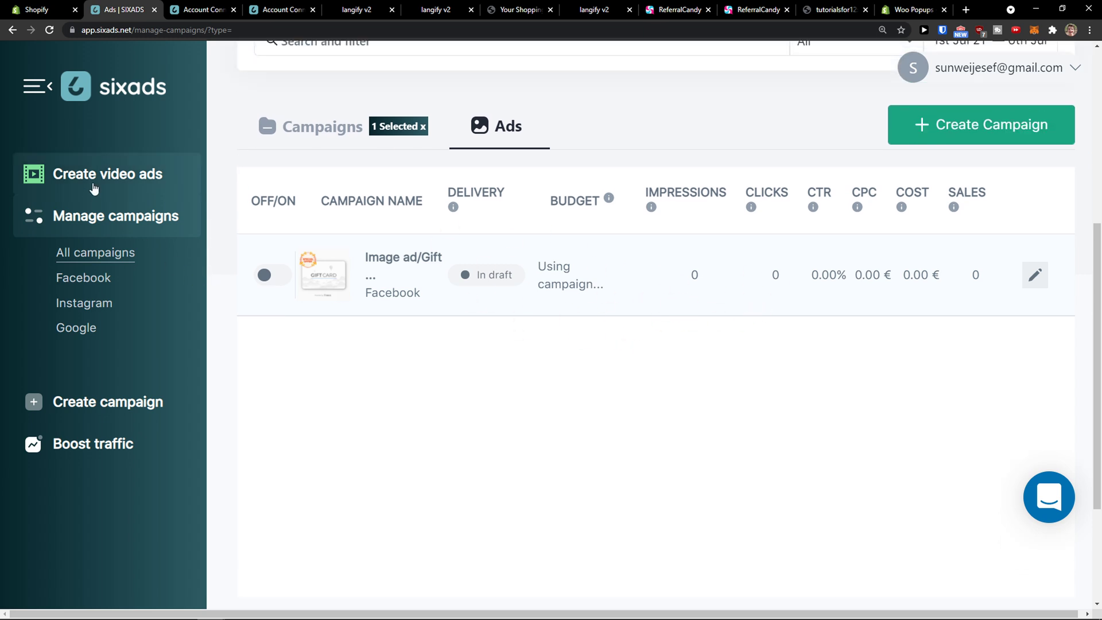
- Look at the product selection for a new campaign and return to the list of all campaigns
{"action": "left_click", "coordinate": [111, 400]}
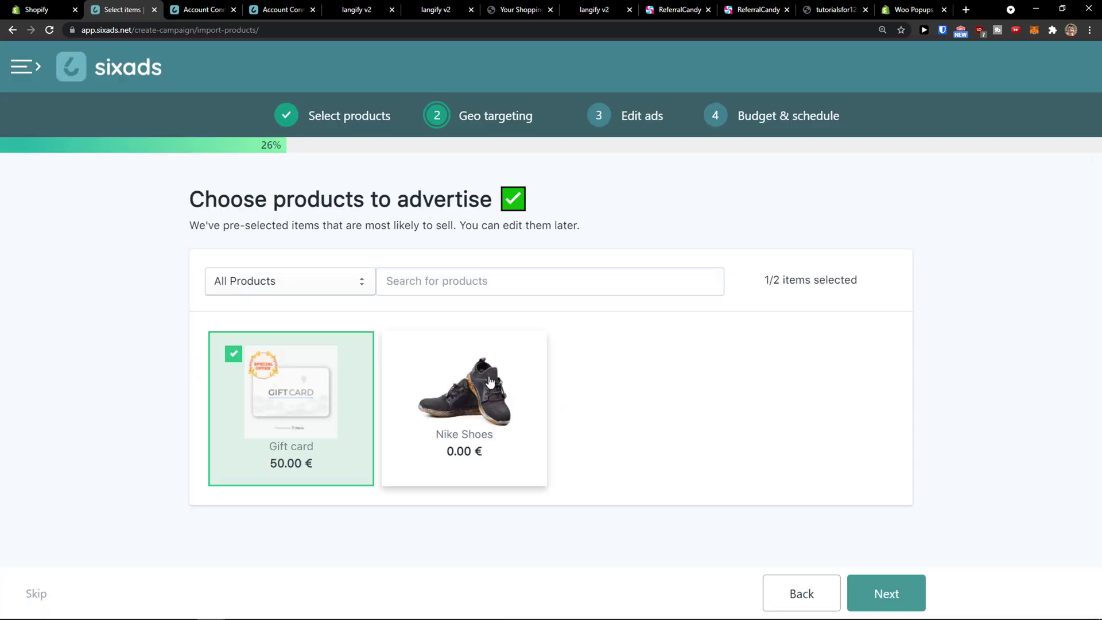
{"action": "left_click", "coordinate": [12, 30]}
{"action": "left_click", "coordinate": [108, 250]}
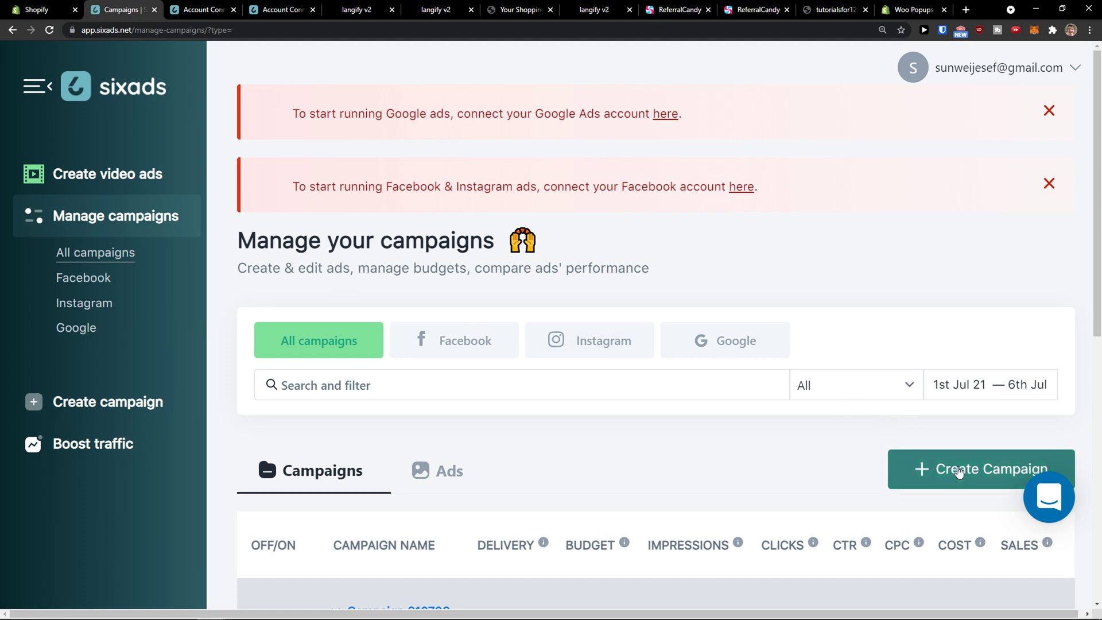
- Look at the product selection for a new campaign and return to the Facebook campaign list
{"action": "left_click", "coordinate": [958, 472]}
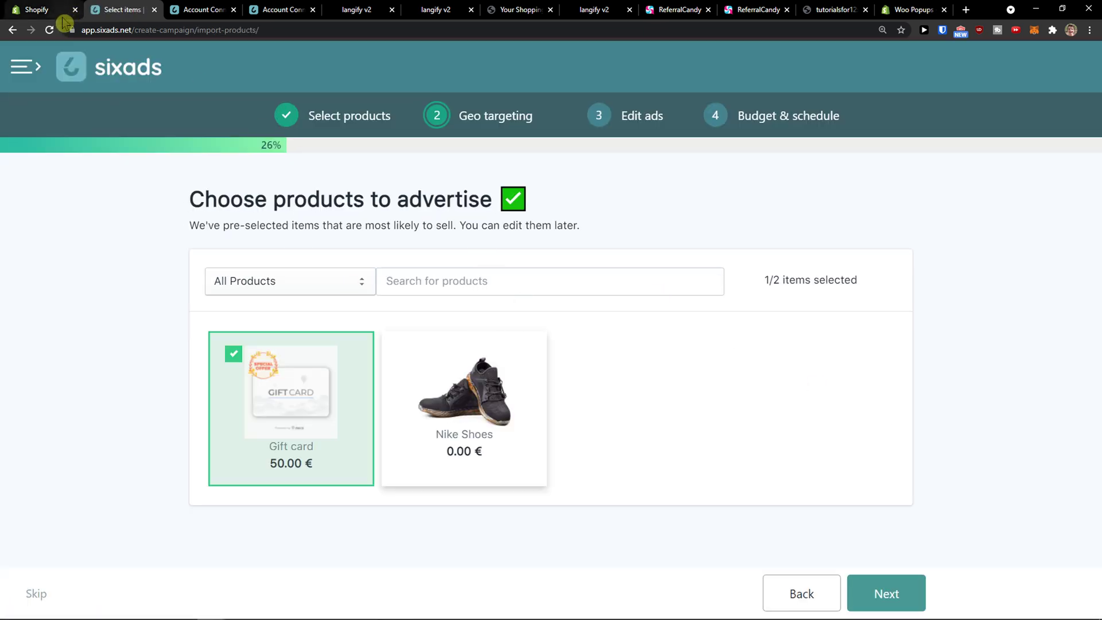
{"action": "right_click", "coordinate": [17, 33]}
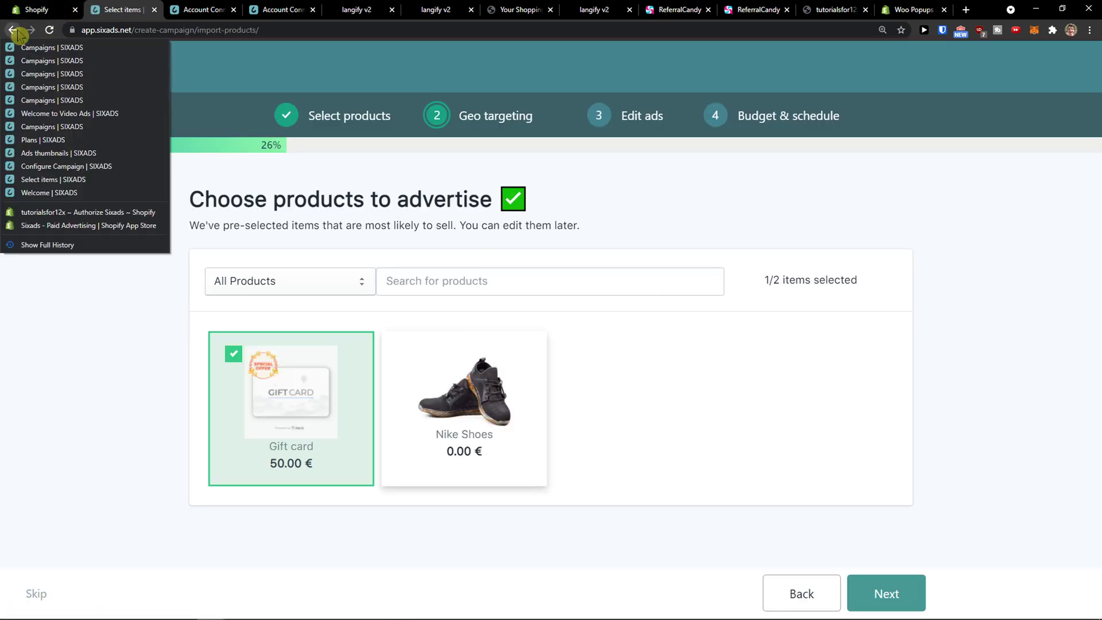
{"action": "left_click", "coordinate": [52, 47]}
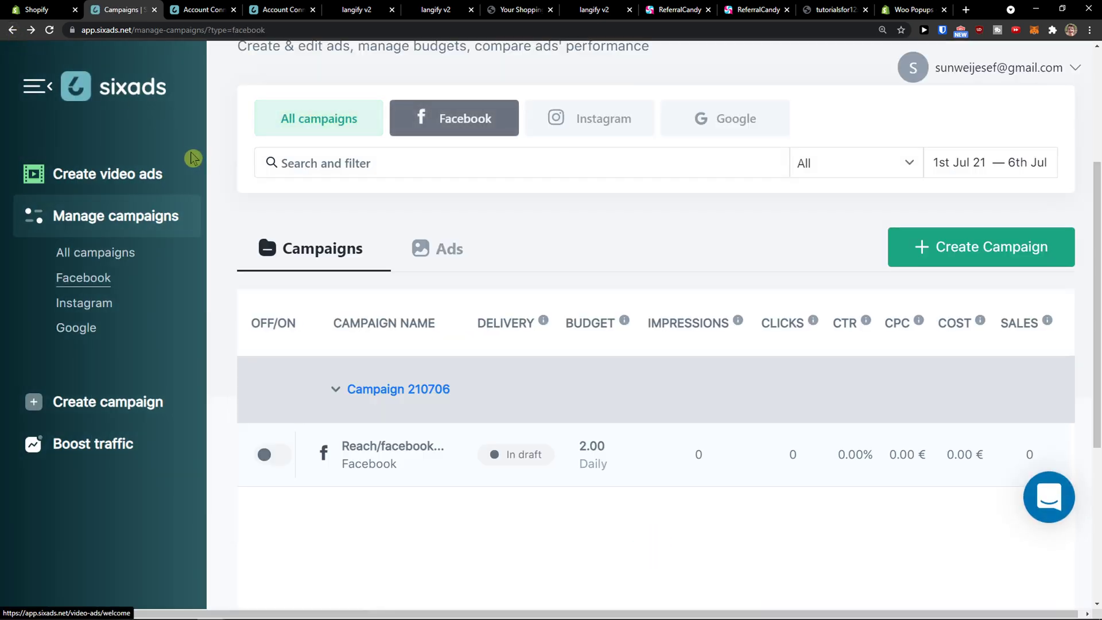
{"action": "scroll", "coordinate": [247, 181], "scroll_direction": "up", "scroll_amount": 1}
{"action": "scroll", "coordinate": [247, 182], "scroll_direction": "up", "scroll_amount": 1}
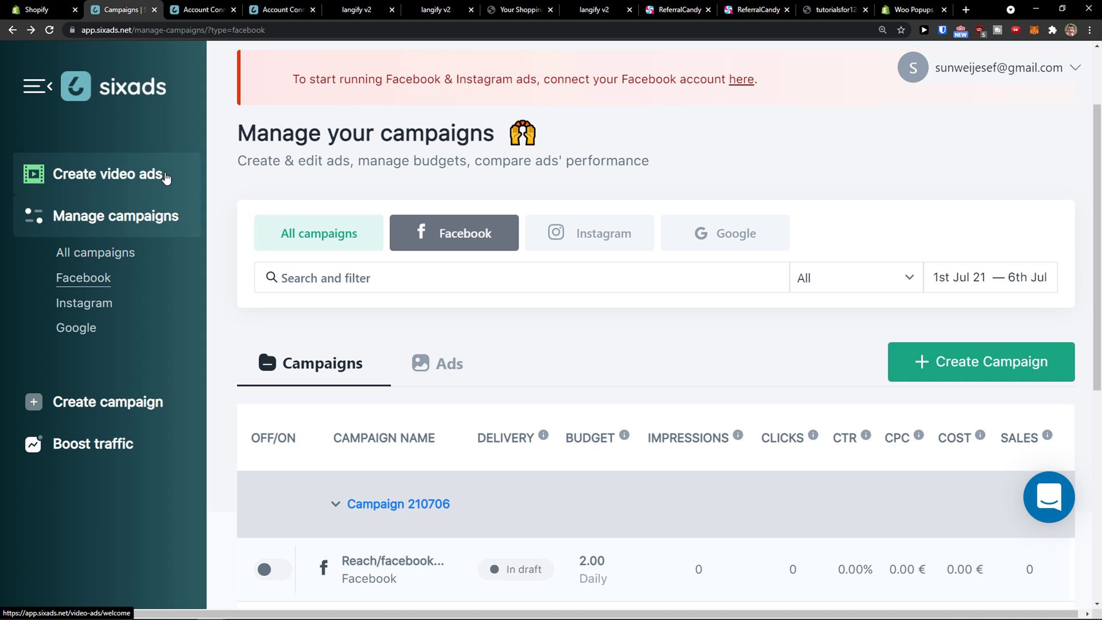
{"action": "scroll", "coordinate": [270, 174], "scroll_direction": "down", "scroll_amount": 1}
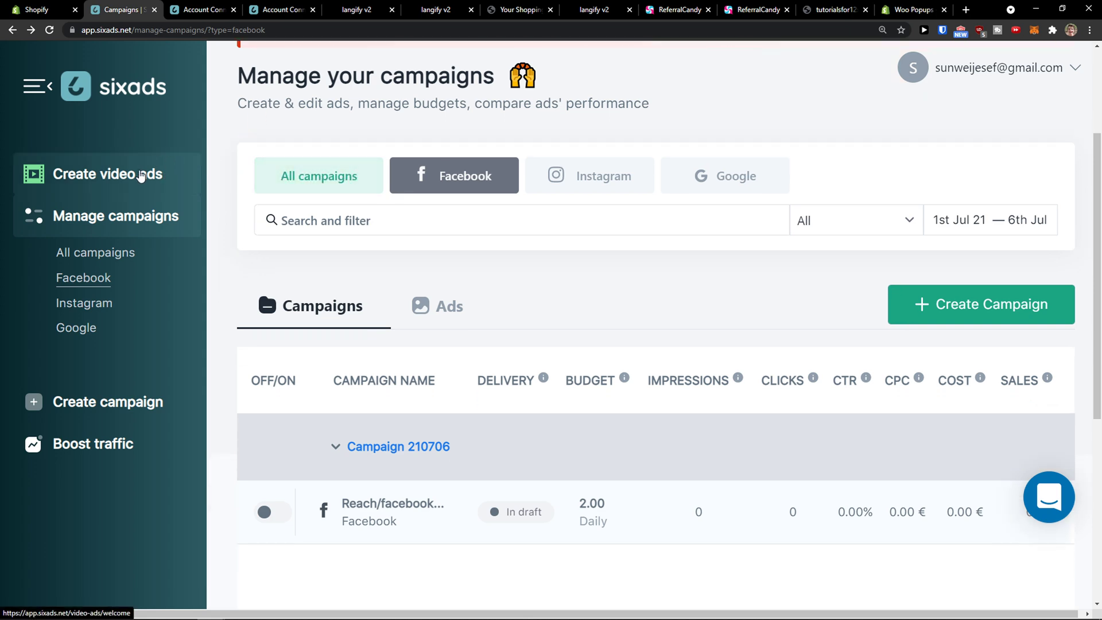
{"action": "scroll", "coordinate": [204, 188], "scroll_direction": "down", "scroll_amount": 1}
- Start a new video ad with Nike Shoes as its product and proceed to the template selection
{"action": "left_click", "coordinate": [149, 175]}
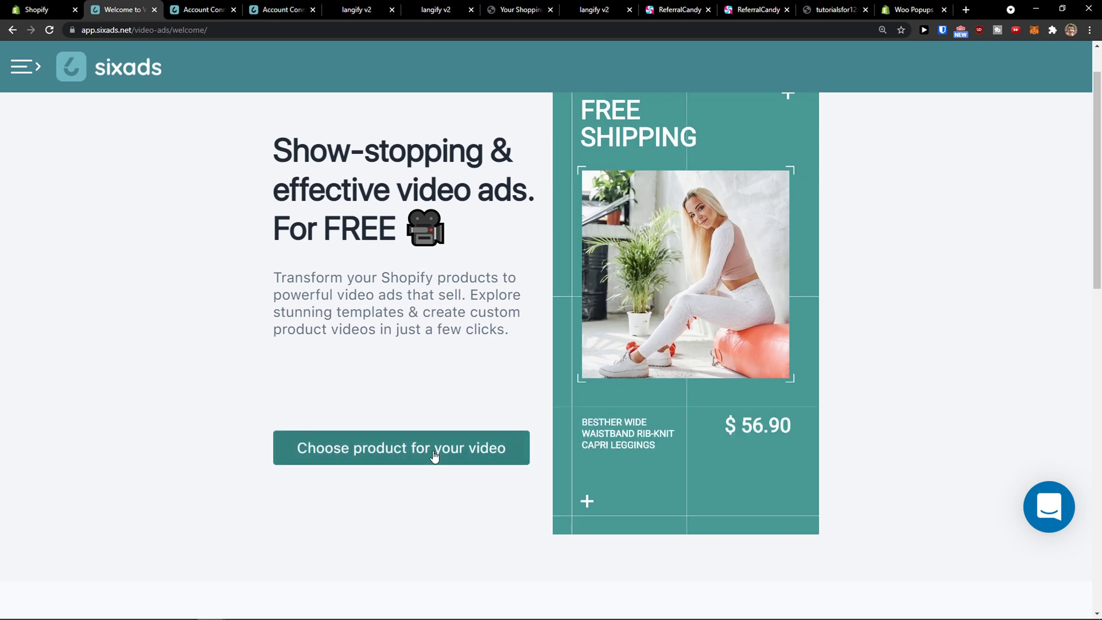
{"action": "left_click", "coordinate": [435, 455]}
{"action": "left_click", "coordinate": [427, 423]}
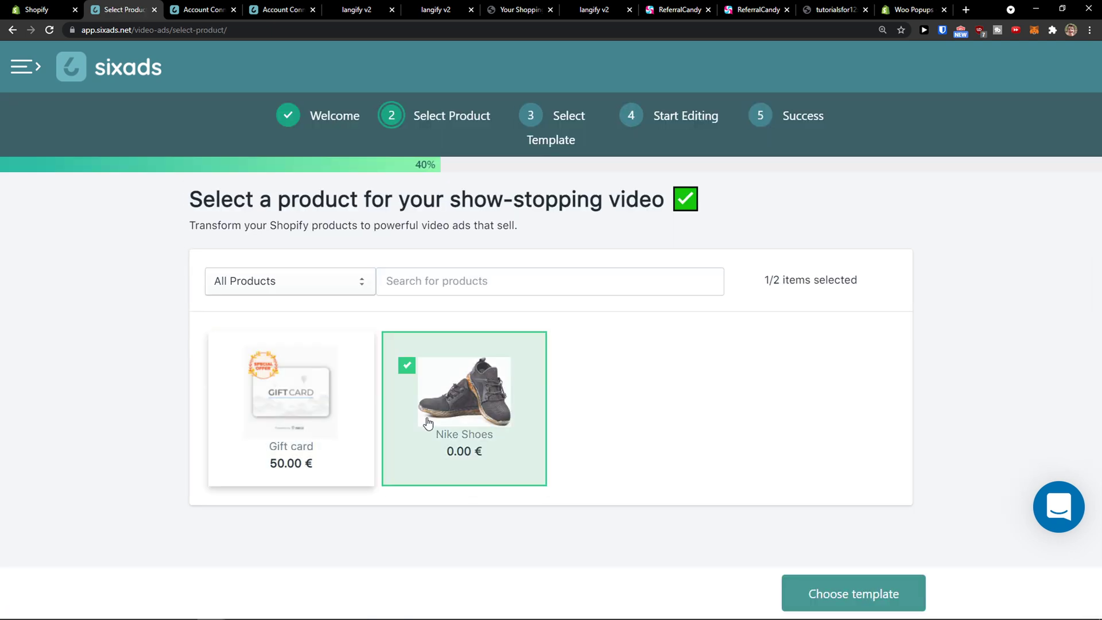
{"action": "left_click", "coordinate": [837, 586]}
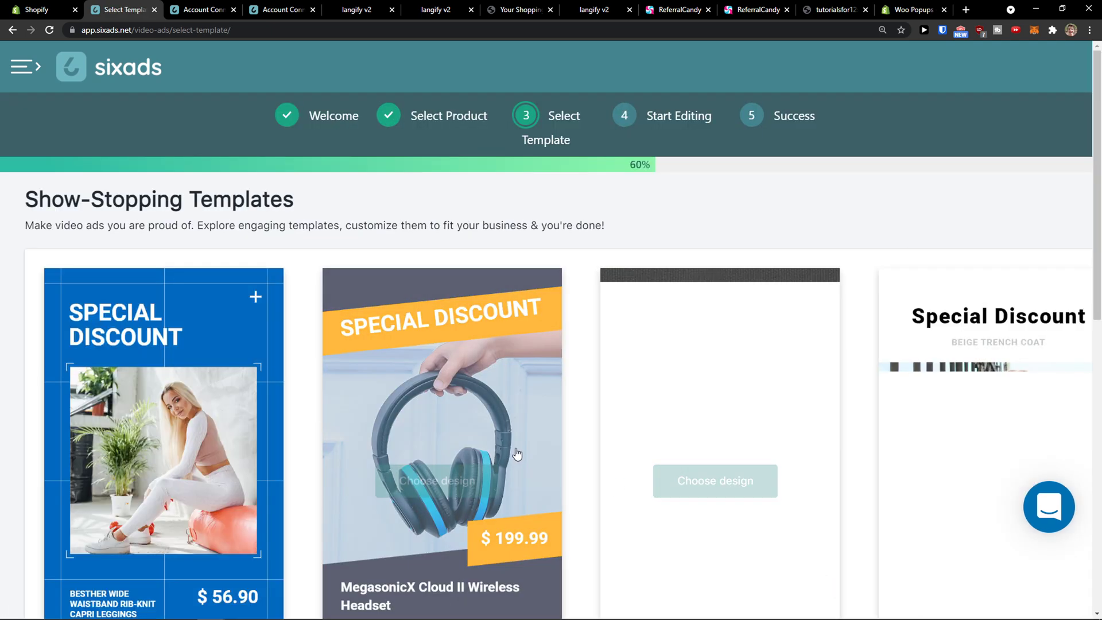
- Browse the video ad templates and choose the blue Special Discount design
{"action": "scroll", "coordinate": [565, 436], "scroll_direction": "down", "scroll_amount": 2}
{"action": "scroll", "coordinate": [576, 435], "scroll_direction": "up", "scroll_amount": 2}
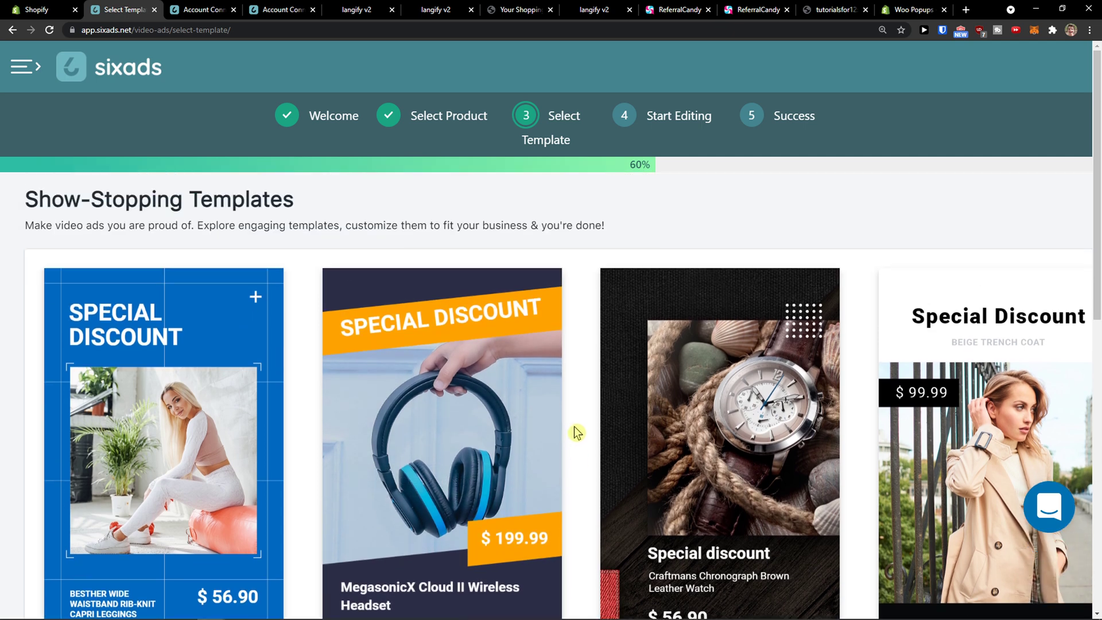
{"action": "scroll", "coordinate": [575, 432], "scroll_direction": "down", "scroll_amount": 7}
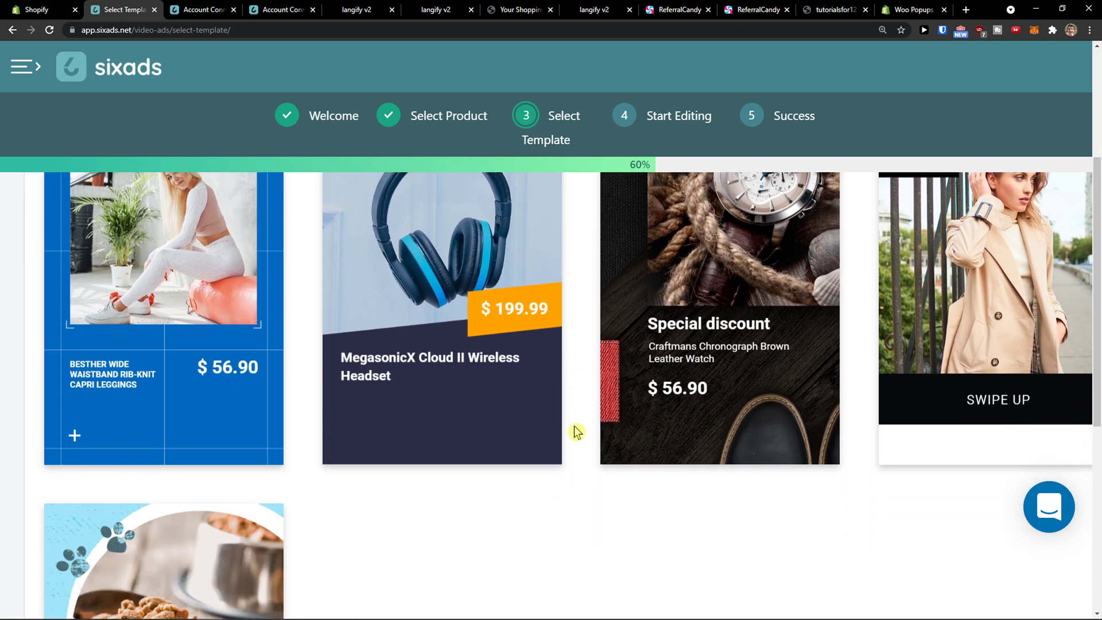
{"action": "scroll", "coordinate": [575, 431], "scroll_direction": "up", "scroll_amount": 5}
{"action": "scroll", "coordinate": [575, 431], "scroll_direction": "up", "scroll_amount": 2}
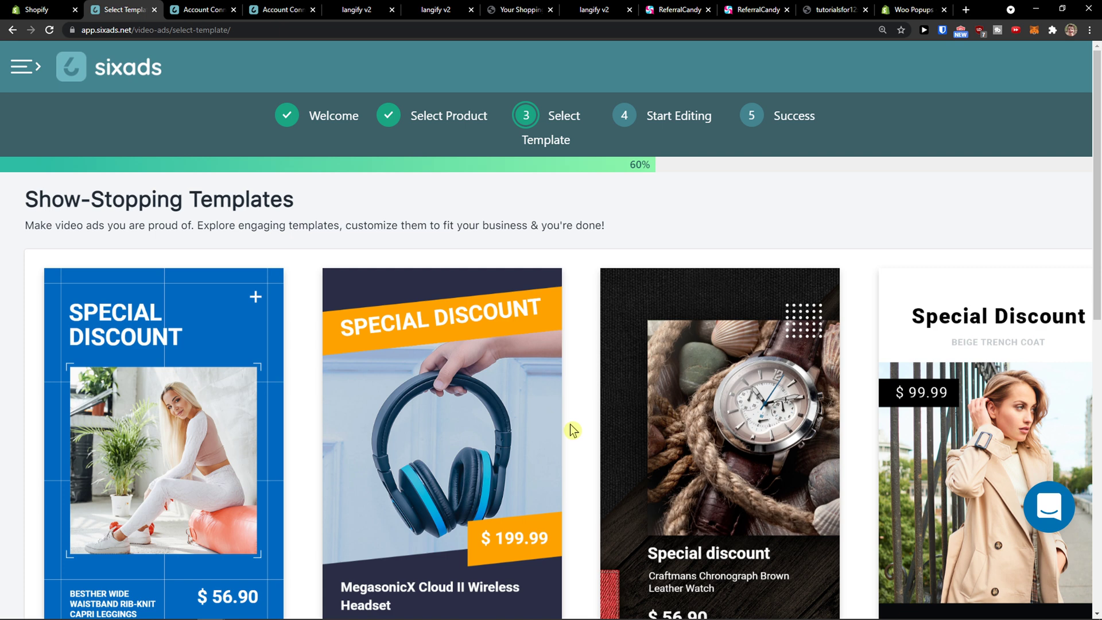
{"action": "scroll", "coordinate": [571, 428], "scroll_direction": "down", "scroll_amount": 3}
{"action": "scroll", "coordinate": [570, 426], "scroll_direction": "up", "scroll_amount": 1}
{"action": "mouse_move", "coordinate": [185, 342]}
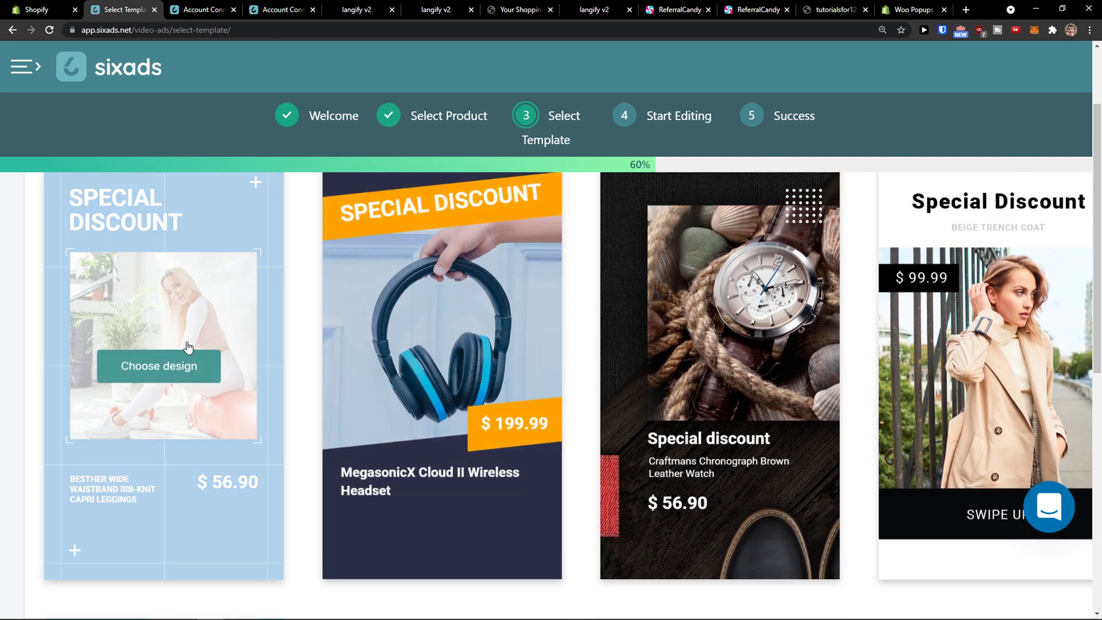
{"action": "left_click", "coordinate": [190, 365]}
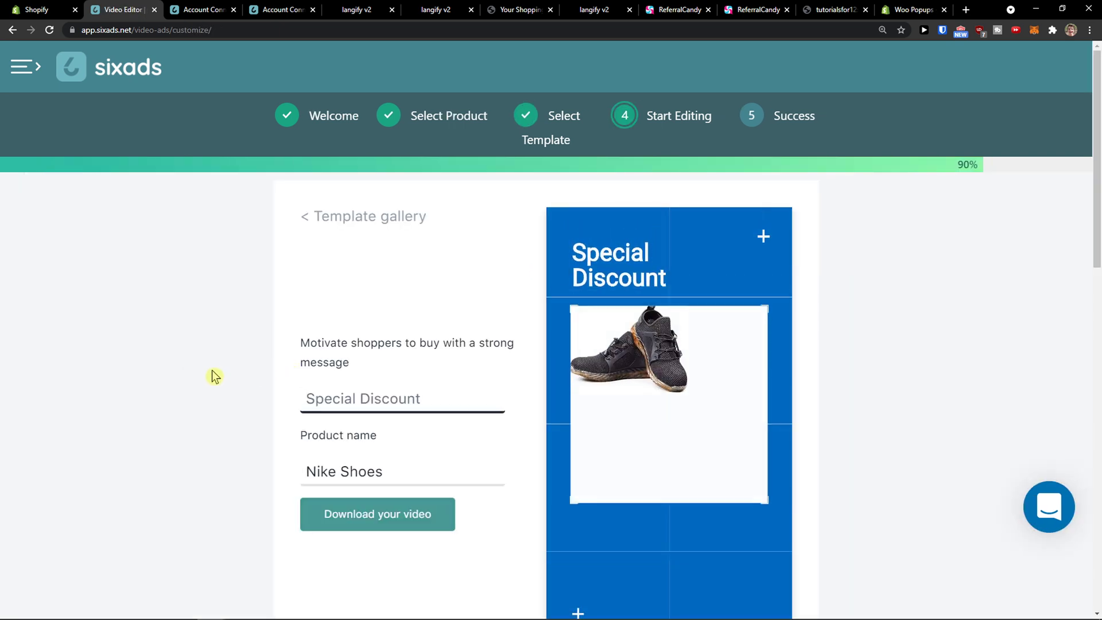
- Set the video ad's motivating message to "Special Price Right now!"
{"action": "scroll", "coordinate": [394, 388], "scroll_direction": "down", "scroll_amount": 1}
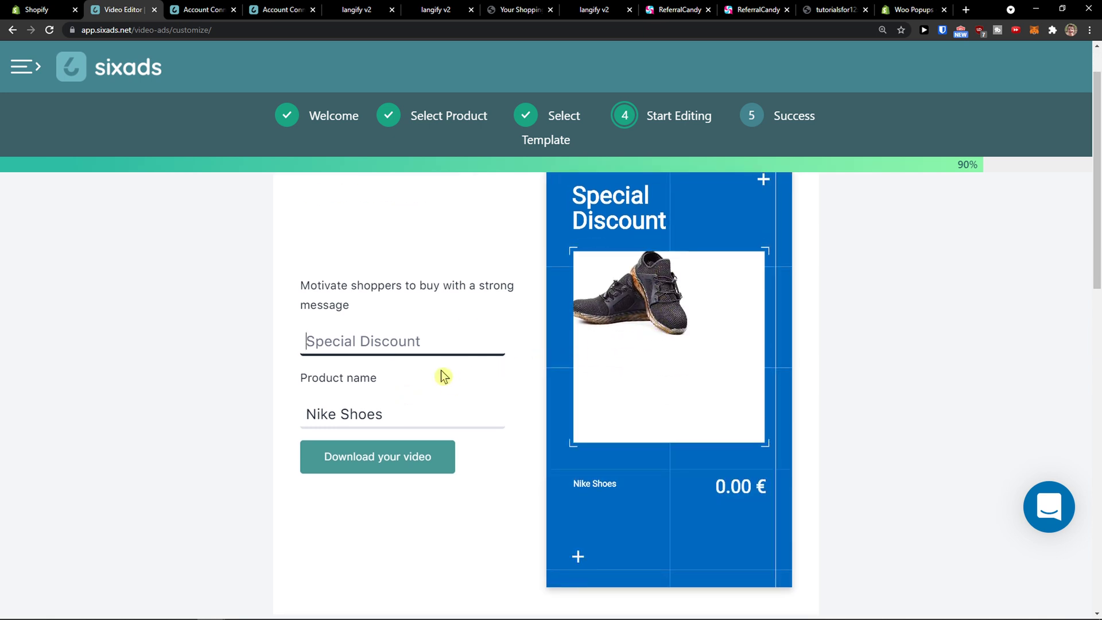
{"action": "scroll", "coordinate": [426, 345], "scroll_direction": "up", "scroll_amount": 1}
{"action": "scroll", "coordinate": [427, 347], "scroll_direction": "up", "scroll_amount": 1}
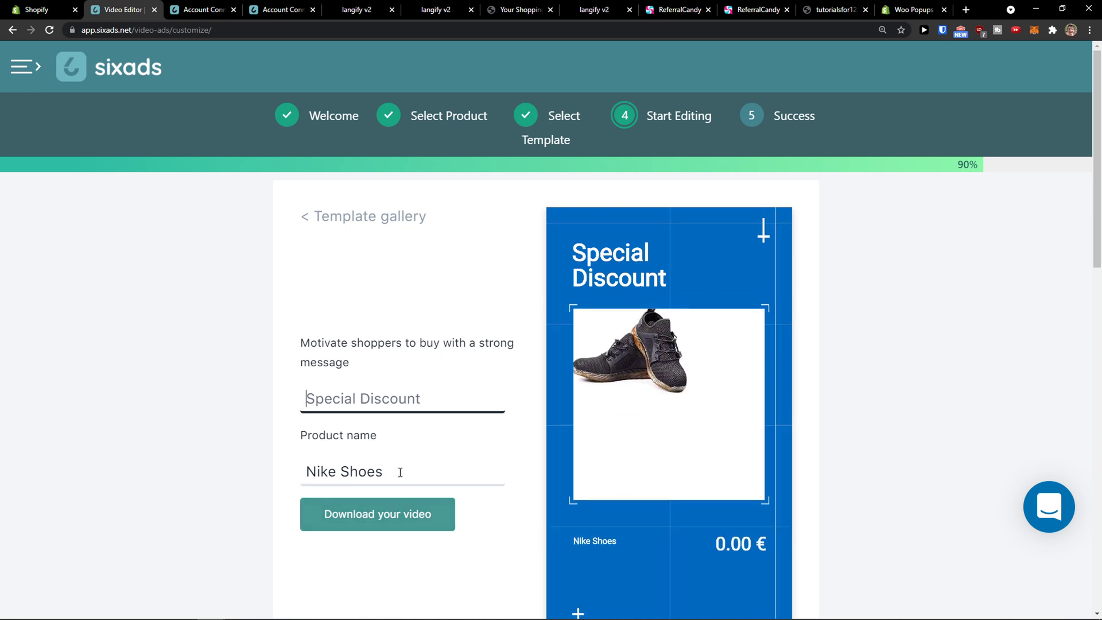
{"action": "type", "text": "10"}
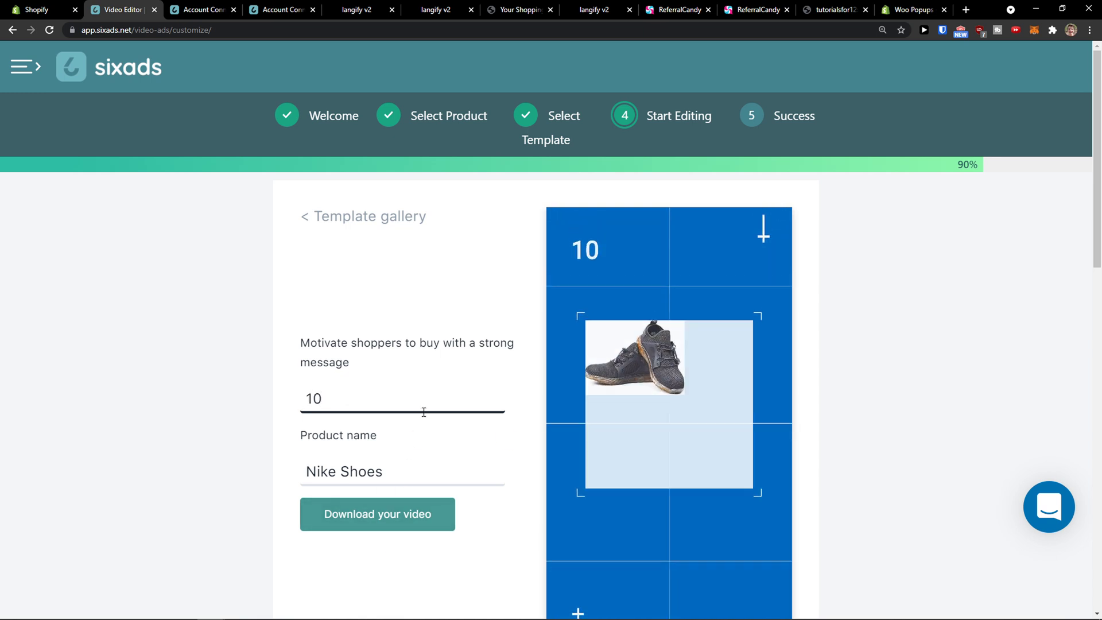
{"action": "key", "text": "BackSpace"}
{"action": "key", "text": "BackSpace"}
{"action": "type", "text": "Special "}
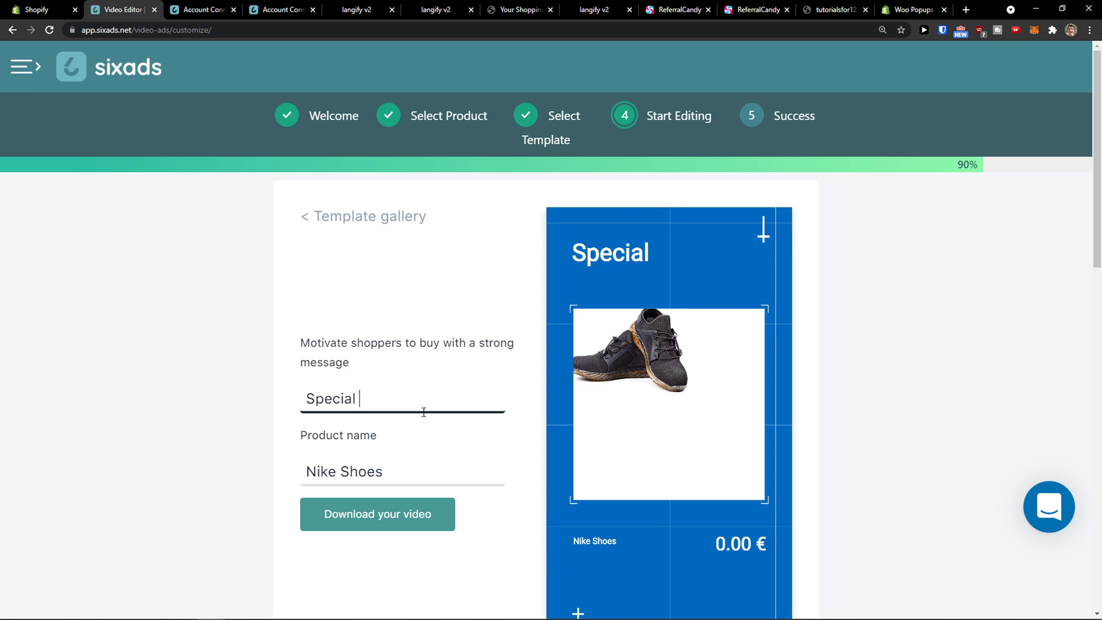
{"action": "type", "text": "Disc"}
{"action": "key", "text": "BackSpace"}
{"action": "key", "text": "BackSpace"}
{"action": "key", "text": "BackSpace"}
{"action": "key", "text": "BackSpace"}
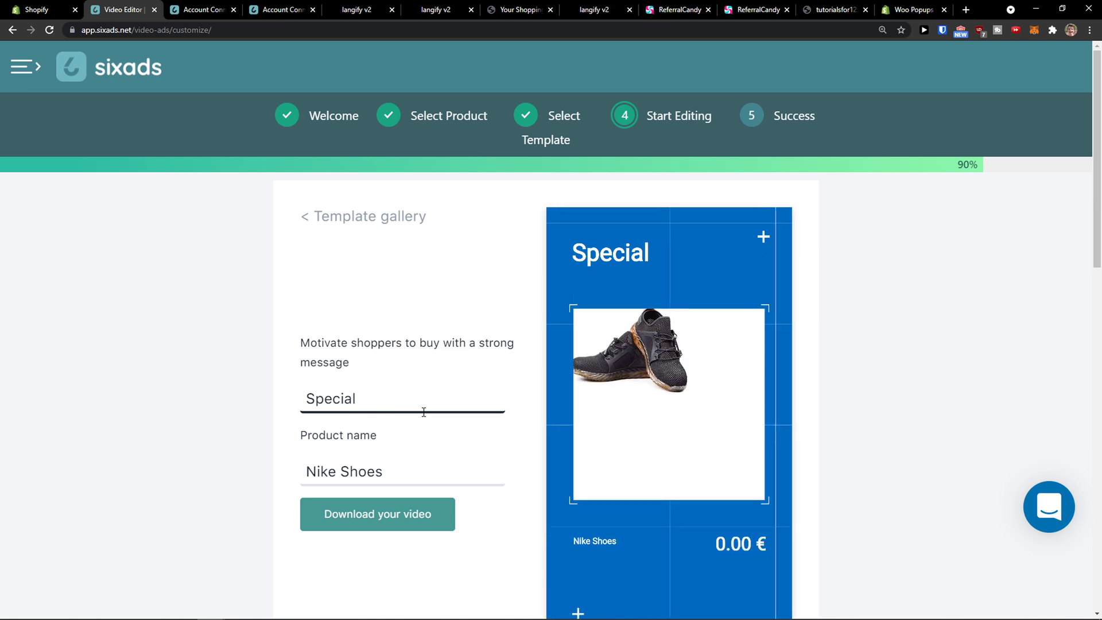
{"action": "type", "text": "Price Right now!"}
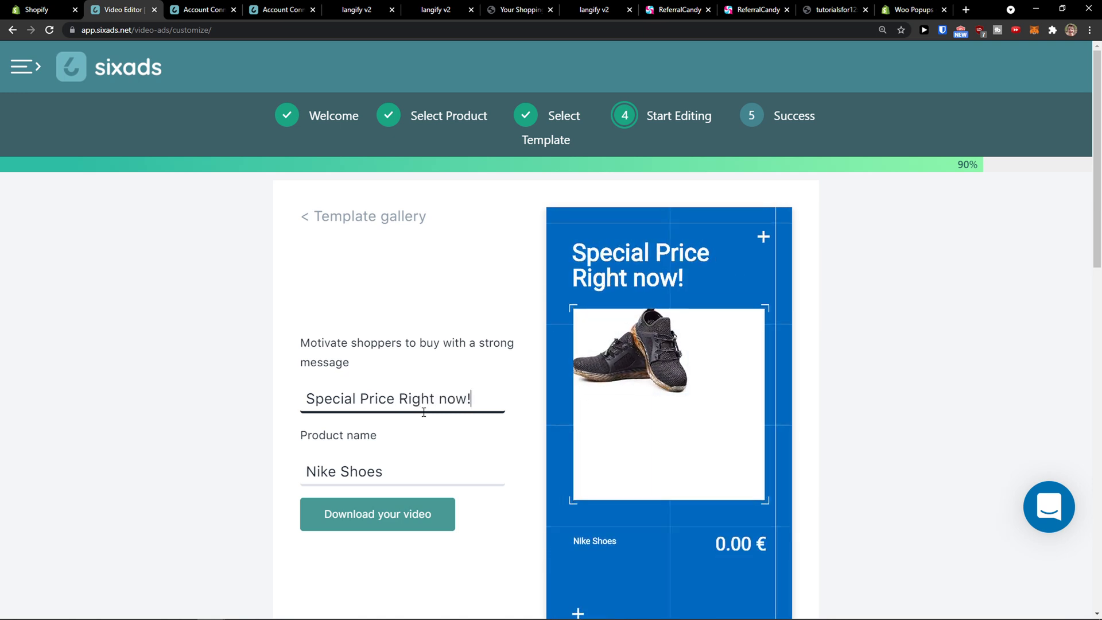
- Check the whole video ad preview and download the video
{"action": "scroll", "coordinate": [423, 413], "scroll_direction": "down", "scroll_amount": 3}
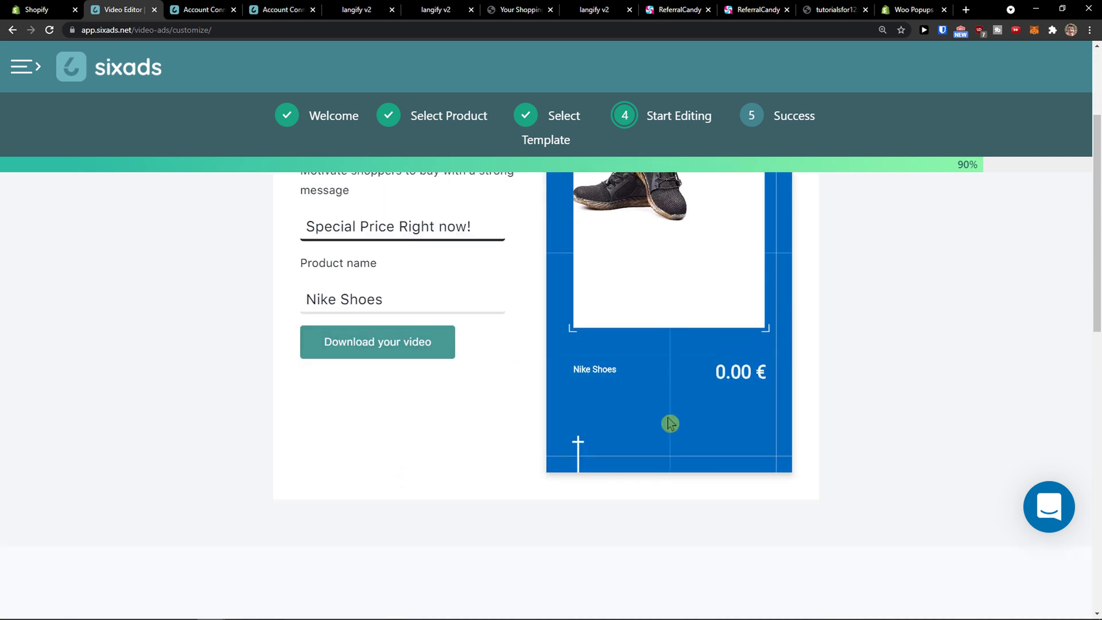
{"action": "scroll", "coordinate": [642, 422], "scroll_direction": "up", "scroll_amount": 2}
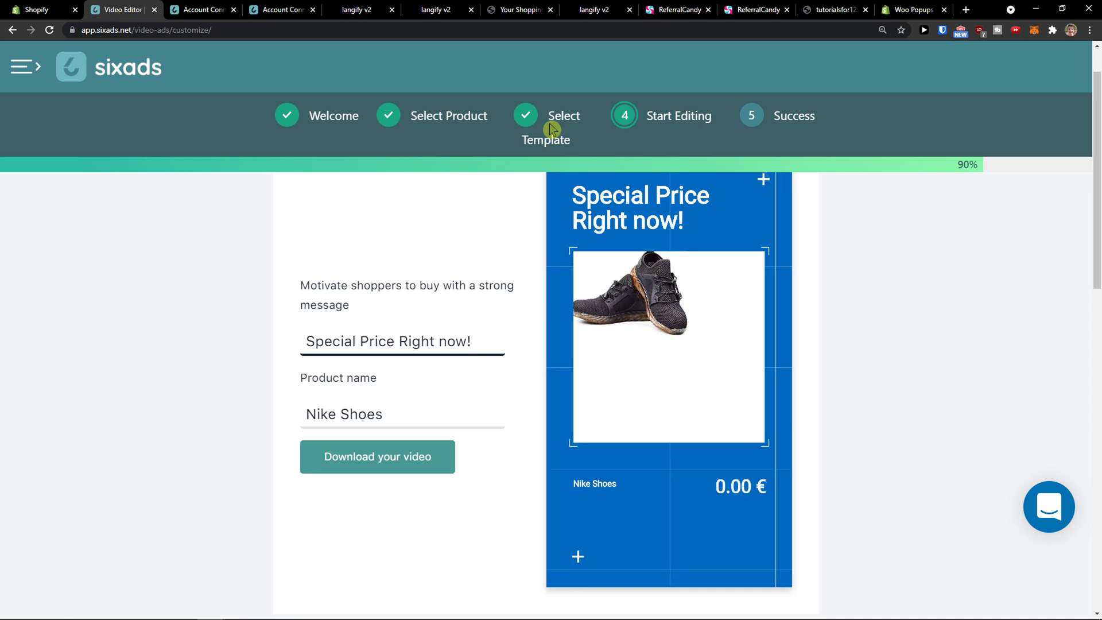
{"action": "left_click", "coordinate": [448, 451]}
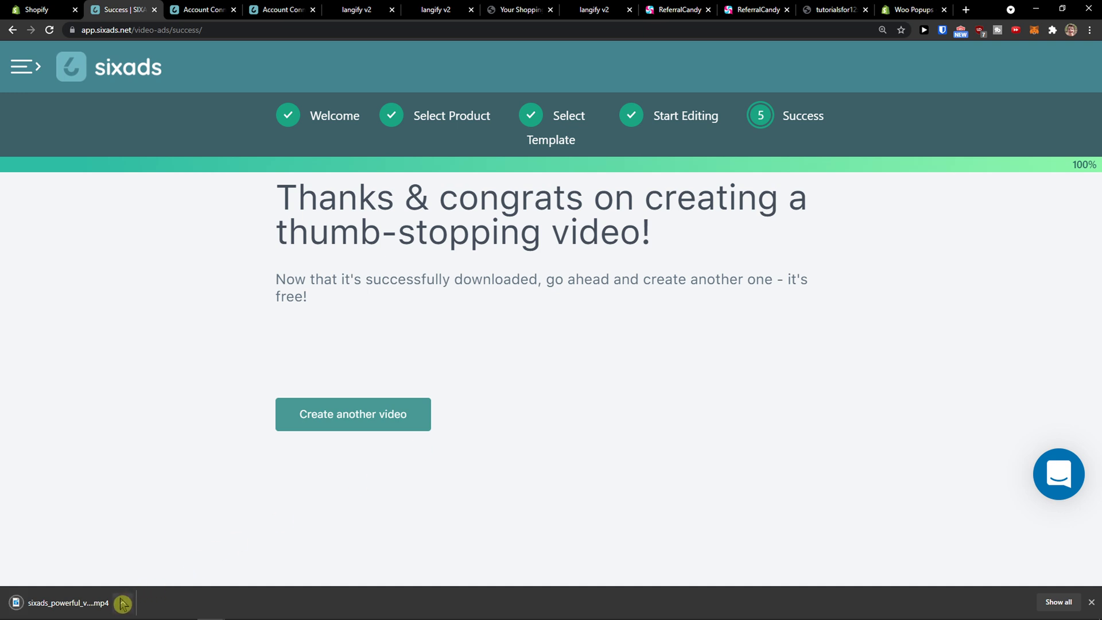
- Play the downloaded sixads_powerful_video_ad.mp4 in VLC media player and close the player
{"action": "left_click", "coordinate": [124, 599]}
{"action": "left_click", "coordinate": [137, 570]}
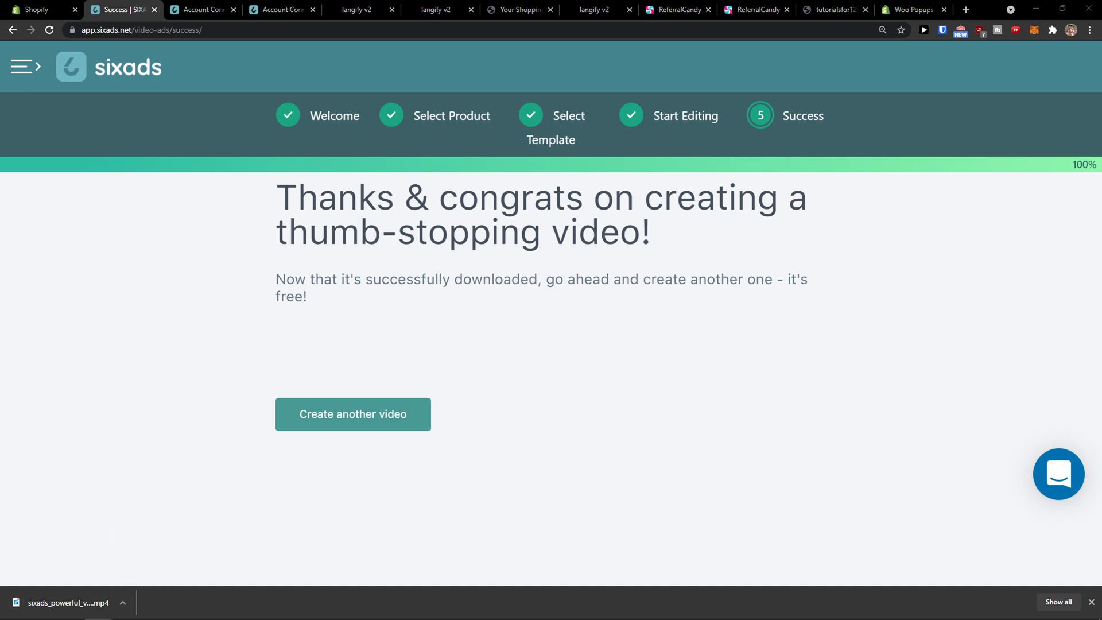
{"action": "left_click_drag", "start_coordinate": [0, 23], "coordinate": [690, 50]}
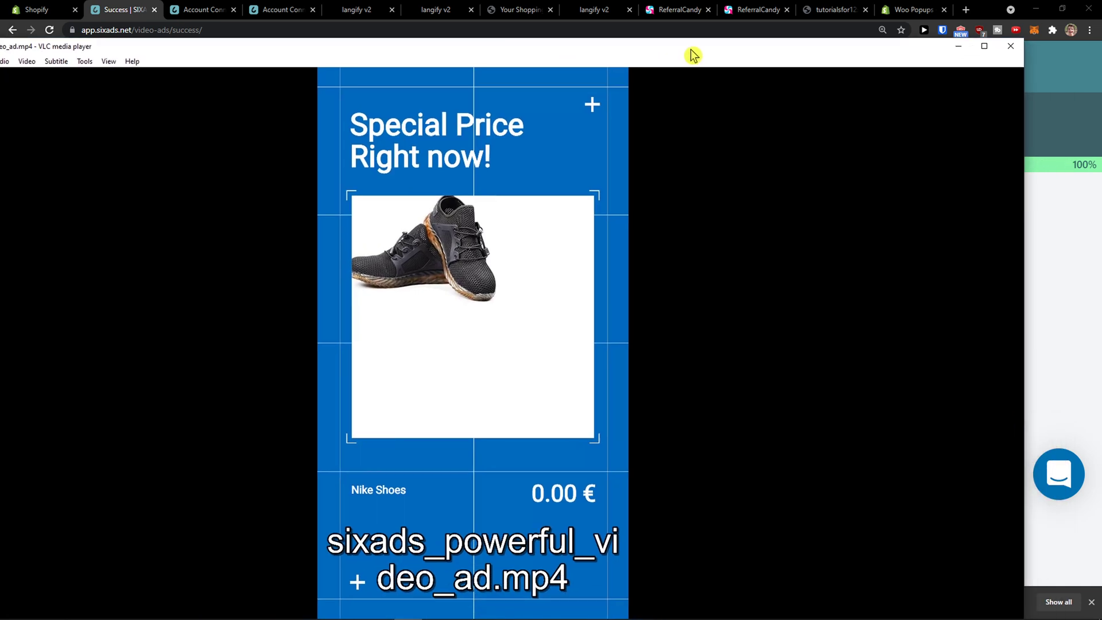
{"action": "left_click", "coordinate": [1011, 46]}
- Open the Boost traffic plans and read through the features of the Essential plan
{"action": "left_click", "coordinate": [34, 70]}
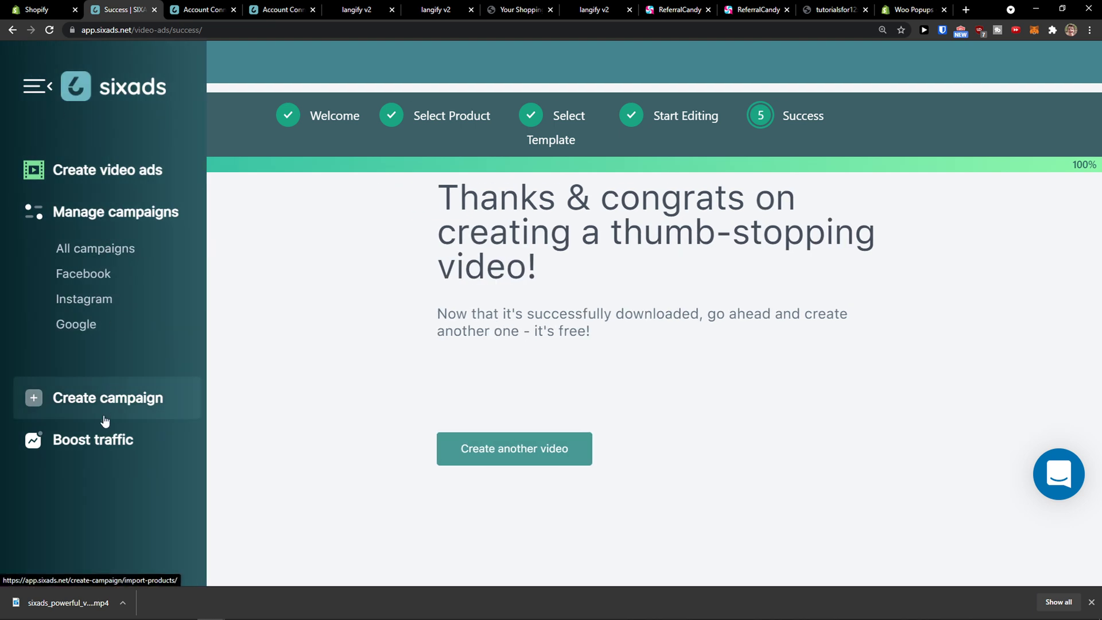
{"action": "left_click", "coordinate": [105, 436]}
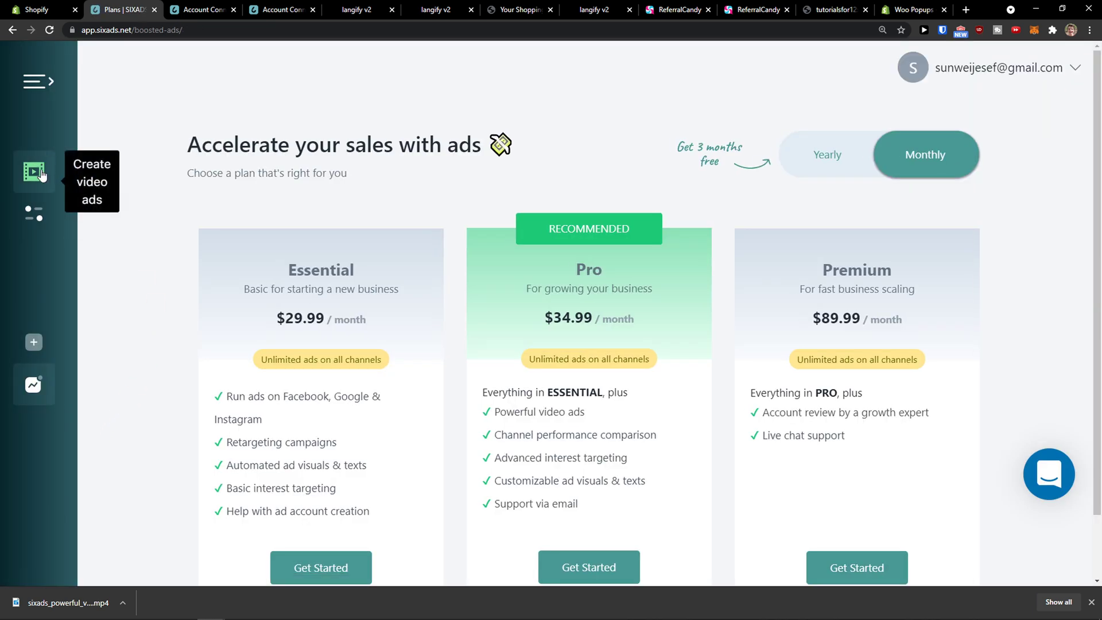
{"action": "scroll", "coordinate": [167, 241], "scroll_direction": "down", "scroll_amount": 2}
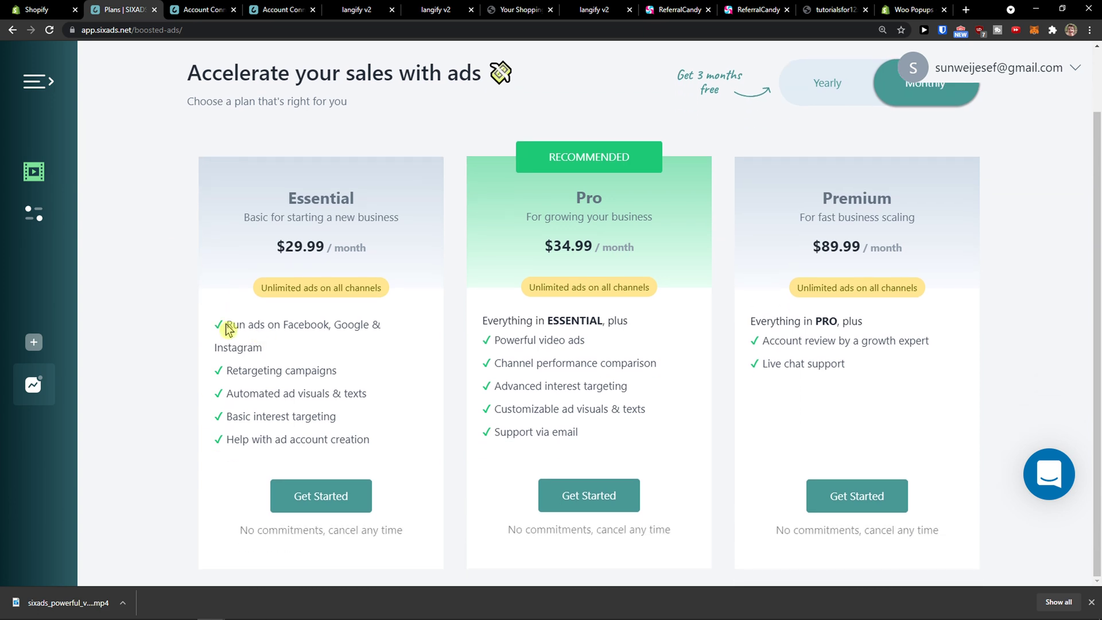
{"action": "left_click_drag", "start_coordinate": [228, 328], "coordinate": [303, 362]}
{"action": "left_click", "coordinate": [303, 362]}
{"action": "left_click_drag", "start_coordinate": [224, 374], "coordinate": [364, 386]}
{"action": "left_click", "coordinate": [364, 386]}
{"action": "left_click_drag", "start_coordinate": [229, 397], "coordinate": [370, 403]}
{"action": "left_click", "coordinate": [371, 404]}
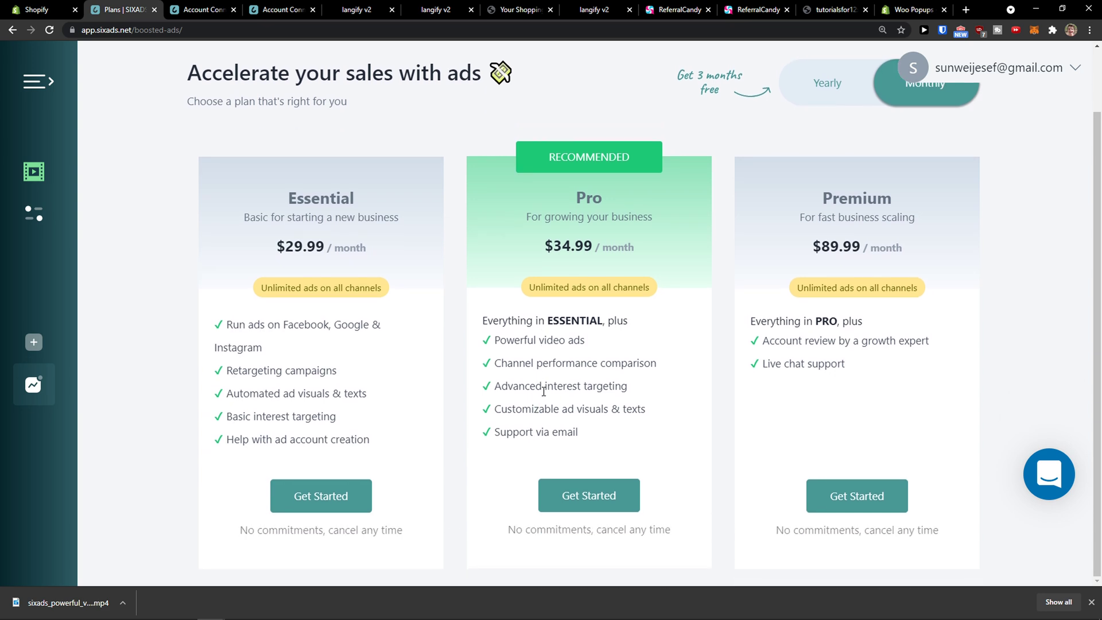
- Read through the Pro plan's features, including video ads, channel performance comparison and advanced interest targeting
{"action": "left_click_drag", "start_coordinate": [494, 340], "coordinate": [600, 376]}
{"action": "left_click", "coordinate": [600, 376]}
{"action": "left_click_drag", "start_coordinate": [496, 363], "coordinate": [515, 385]}
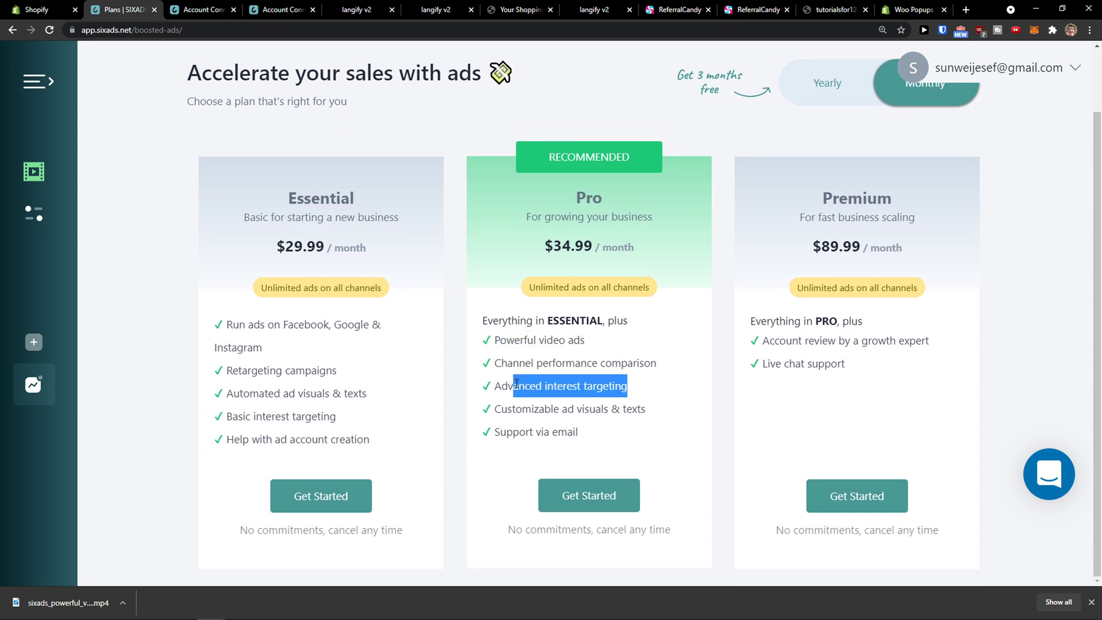
{"action": "scroll", "coordinate": [521, 386], "scroll_direction": "up", "scroll_amount": 1}
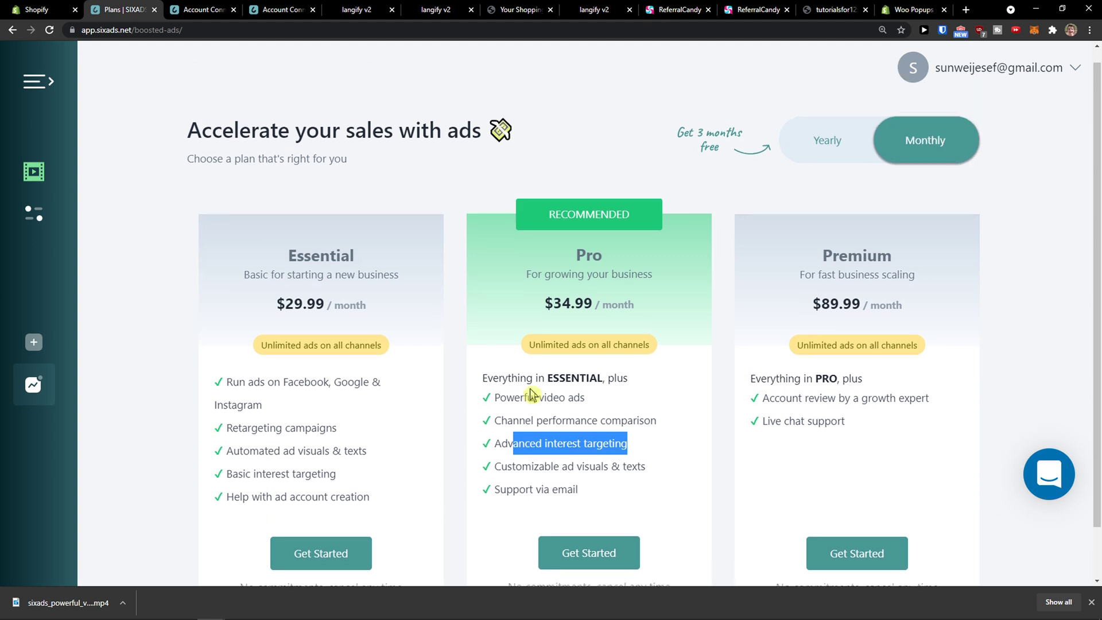
{"action": "scroll", "coordinate": [591, 265], "scroll_direction": "down", "scroll_amount": 1}
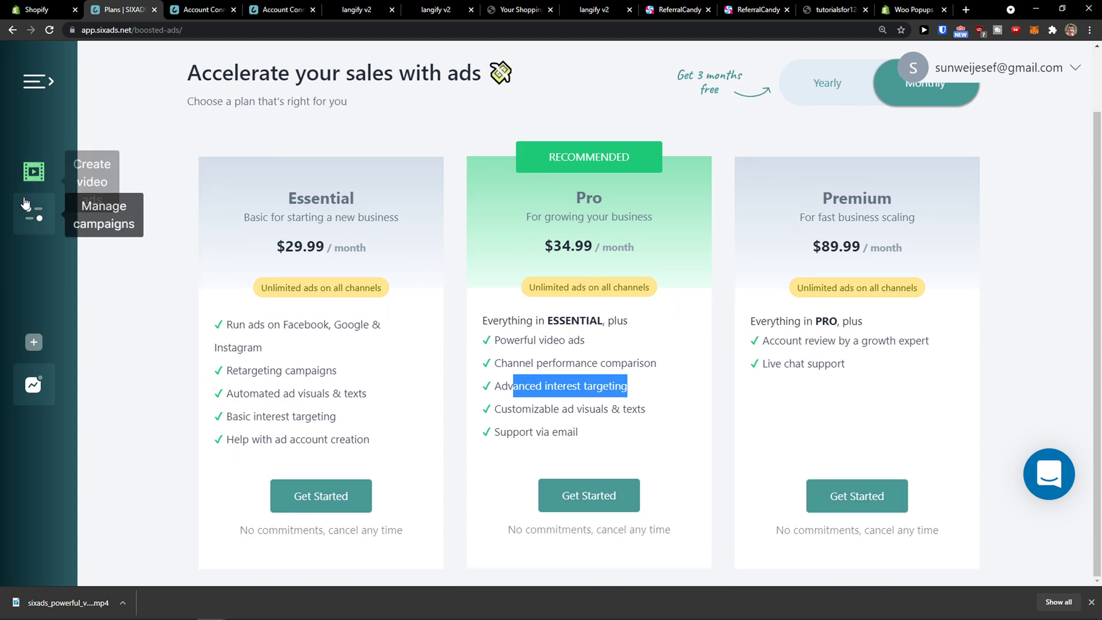
- Visit the campaign management page, open the product selection for a new campaign, and expand the navigation there
{"action": "left_click", "coordinate": [36, 226]}
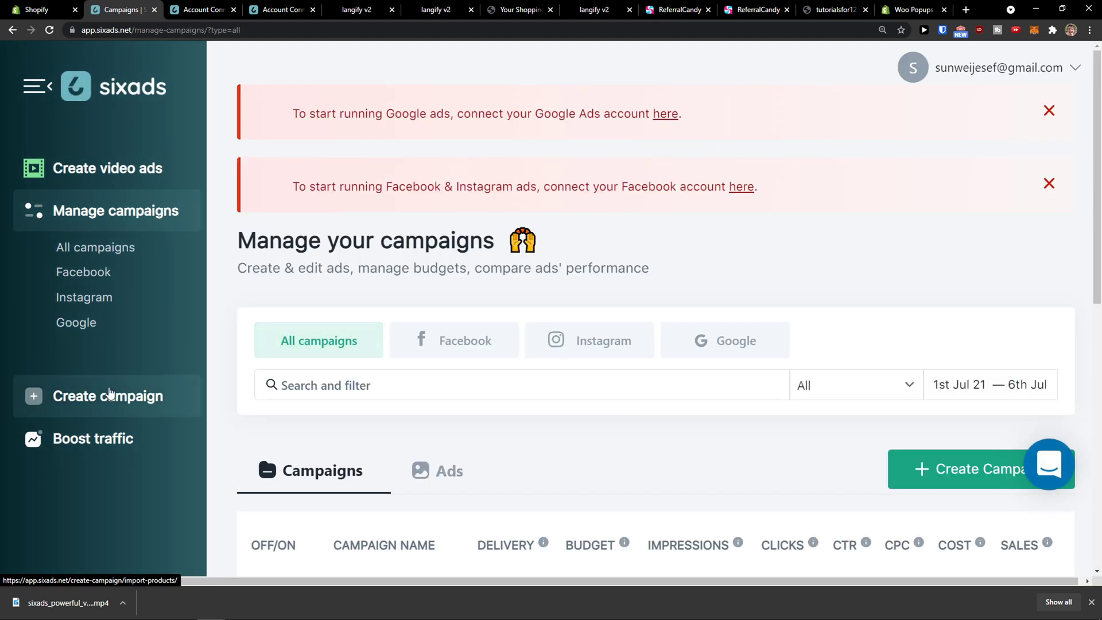
{"action": "left_click", "coordinate": [109, 392]}
{"action": "left_click", "coordinate": [30, 73]}
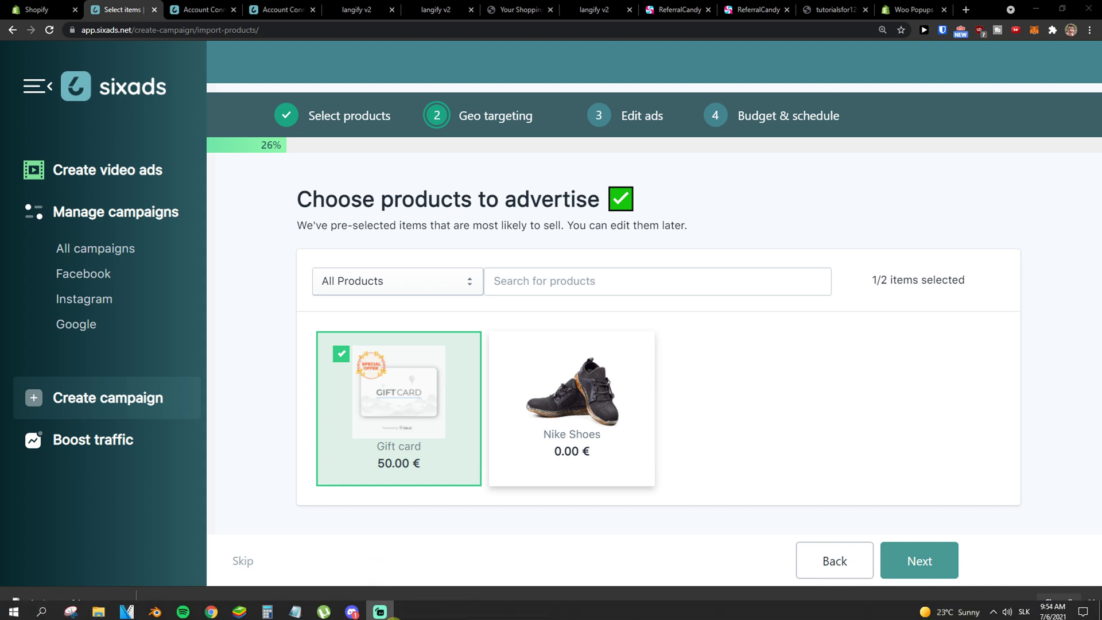
- Show all campaigns and review the Facebook, Instagram and Google entries of Campaign 210706
{"action": "left_click", "coordinate": [66, 252]}
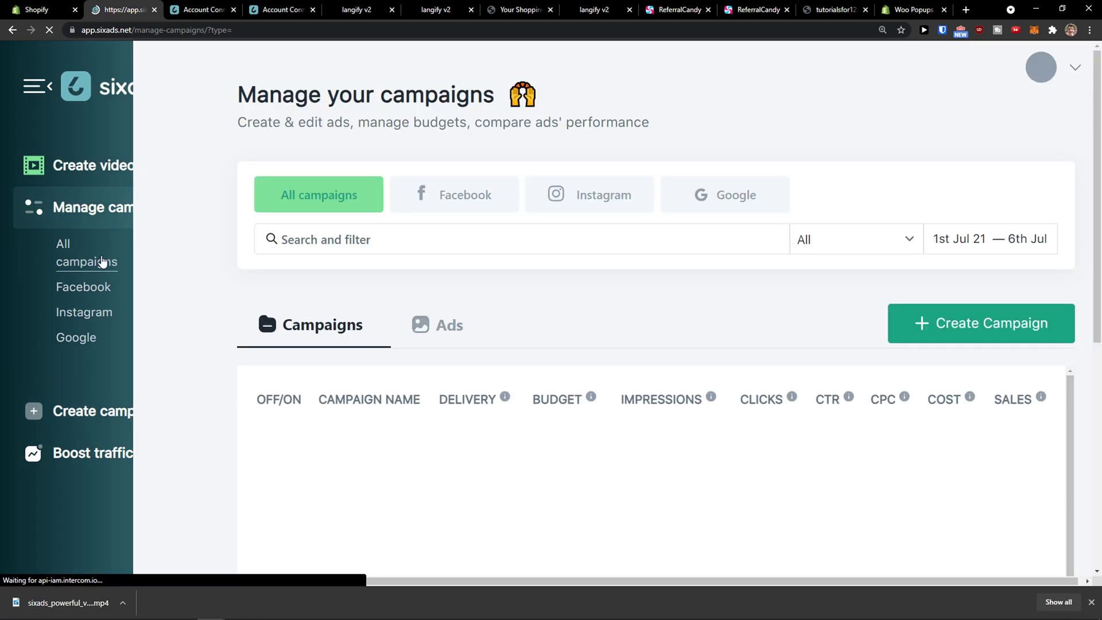
{"action": "scroll", "coordinate": [277, 380], "scroll_direction": "down", "scroll_amount": 1}
{"action": "scroll", "coordinate": [277, 380], "scroll_direction": "down", "scroll_amount": 6}
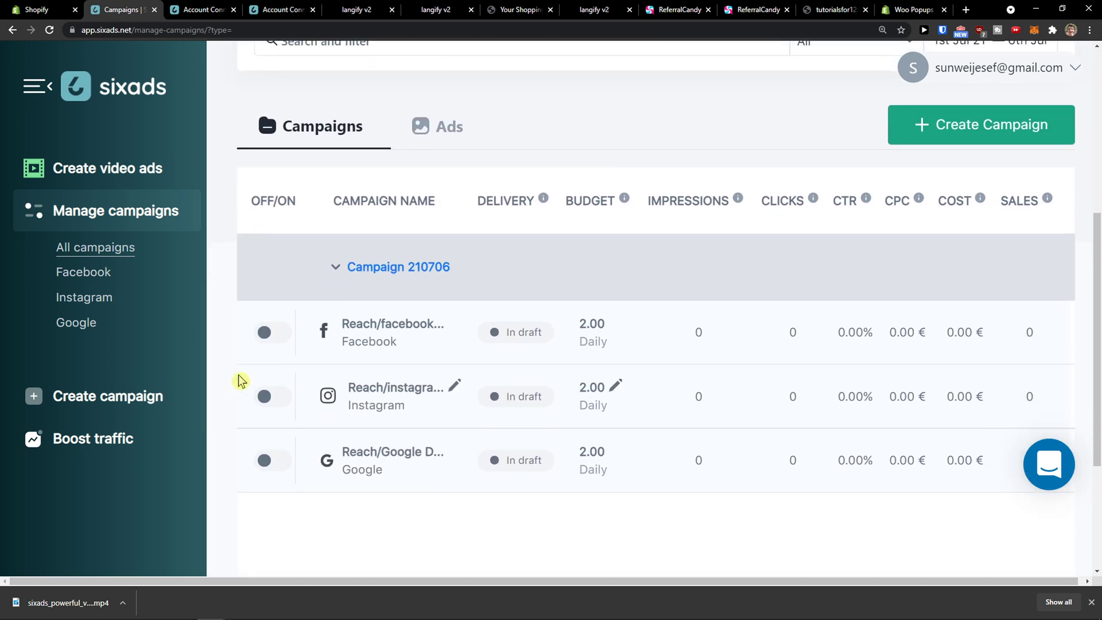
{"action": "scroll", "coordinate": [234, 342], "scroll_direction": "up", "scroll_amount": 8}
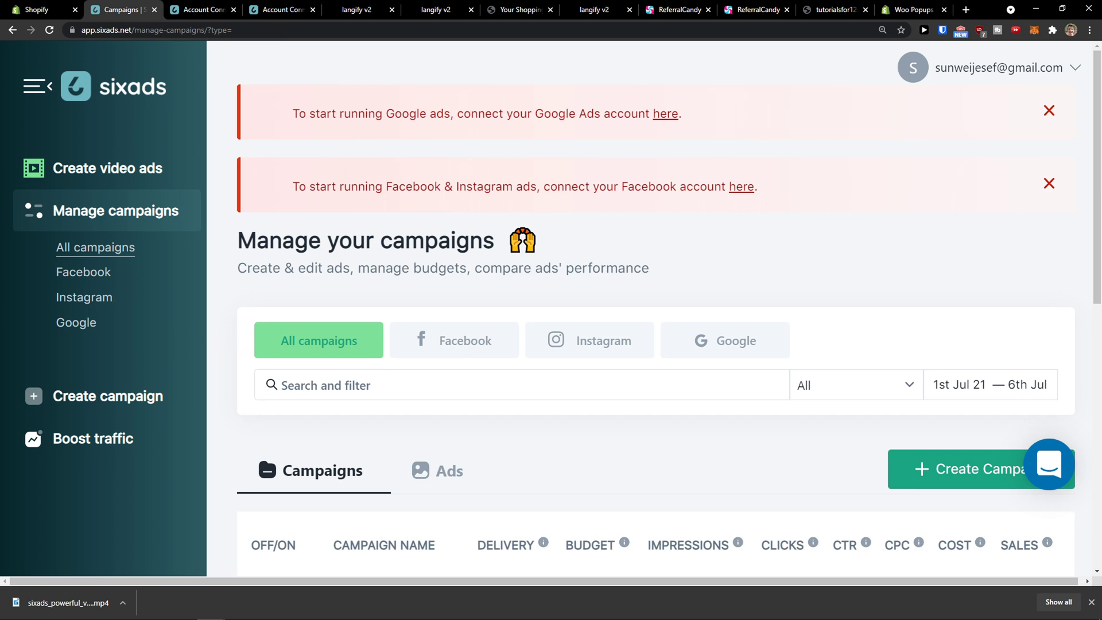
{"action": "scroll", "coordinate": [281, 324], "scroll_direction": "down", "scroll_amount": 7}
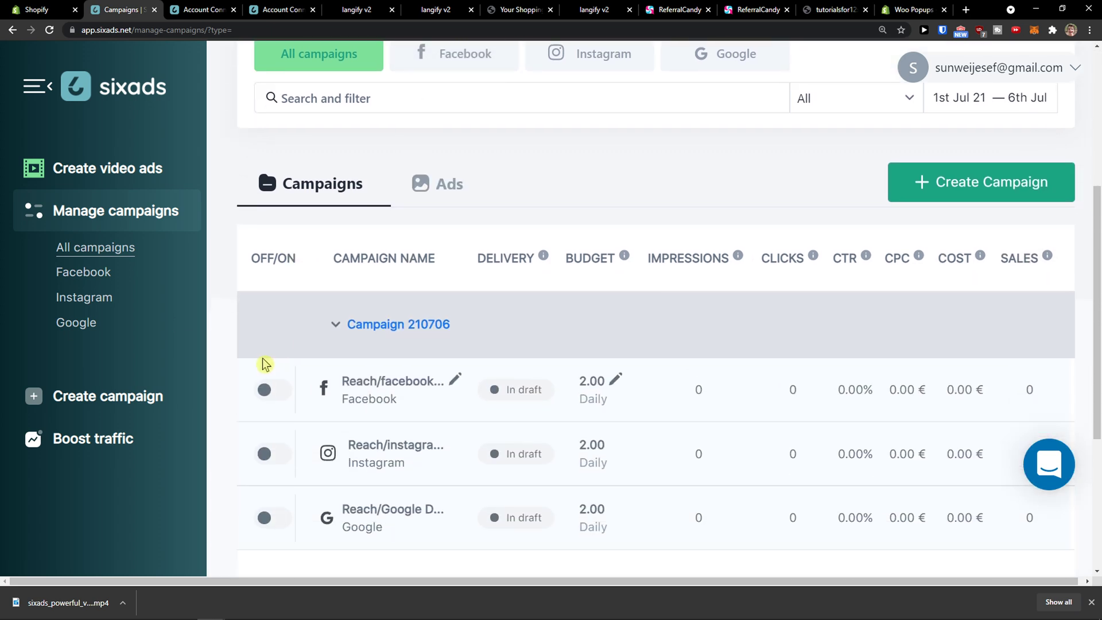
{"action": "scroll", "coordinate": [261, 361], "scroll_direction": "up", "scroll_amount": 7}
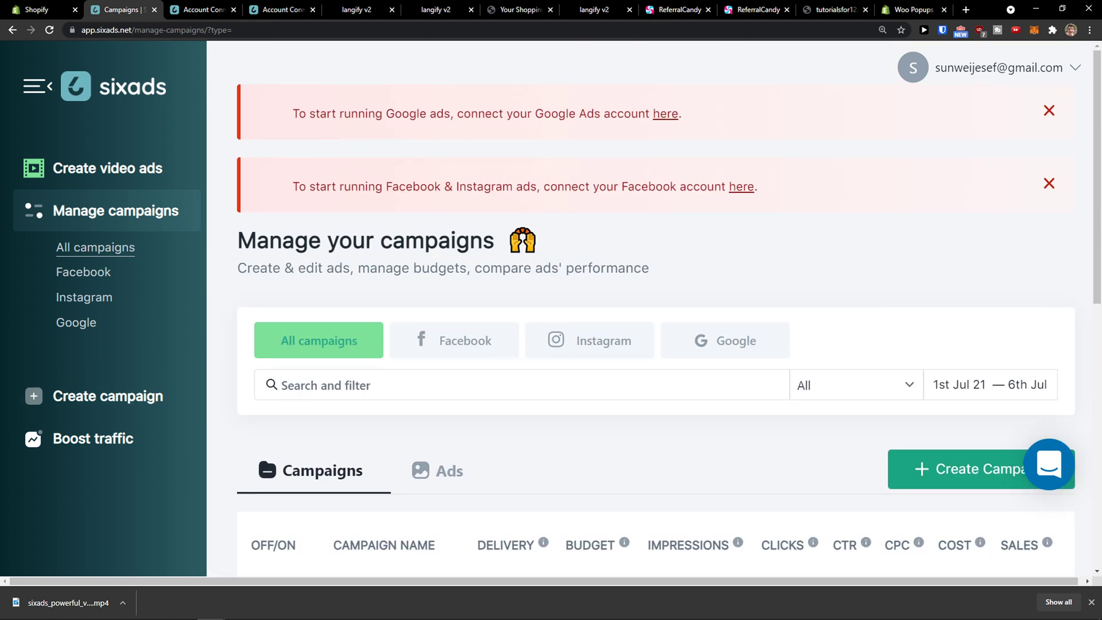